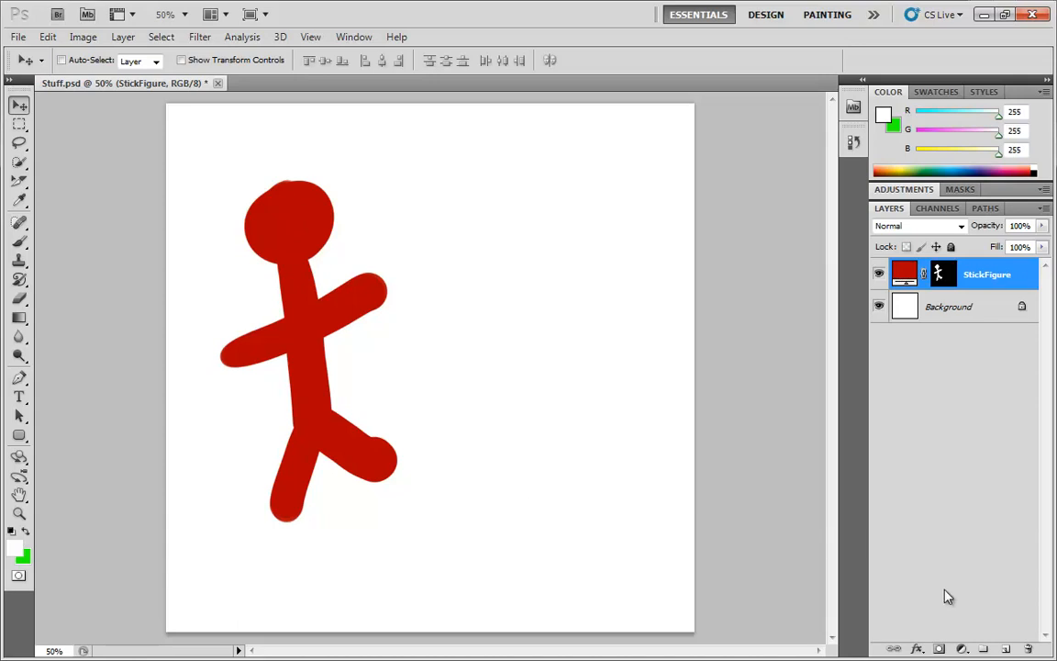
Step: Add a black Multiply drop shadow to the StickFigure layer at 75% opacity, with a 160° angle and 58 px distance
{"action": "left_click", "coordinate": [914, 647]}
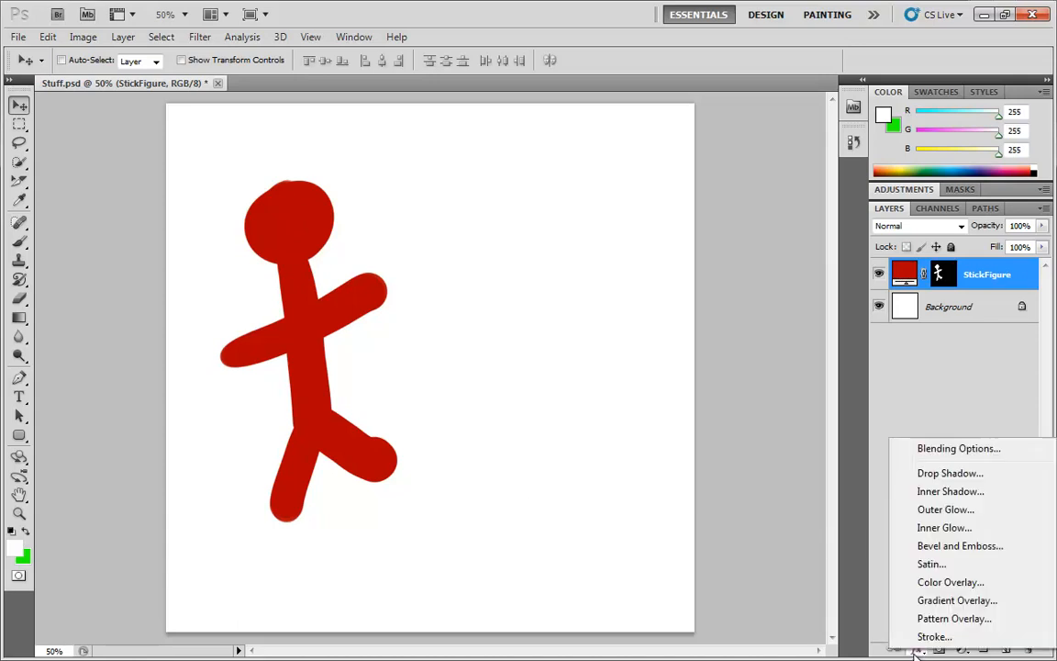
{"action": "left_click", "coordinate": [950, 473]}
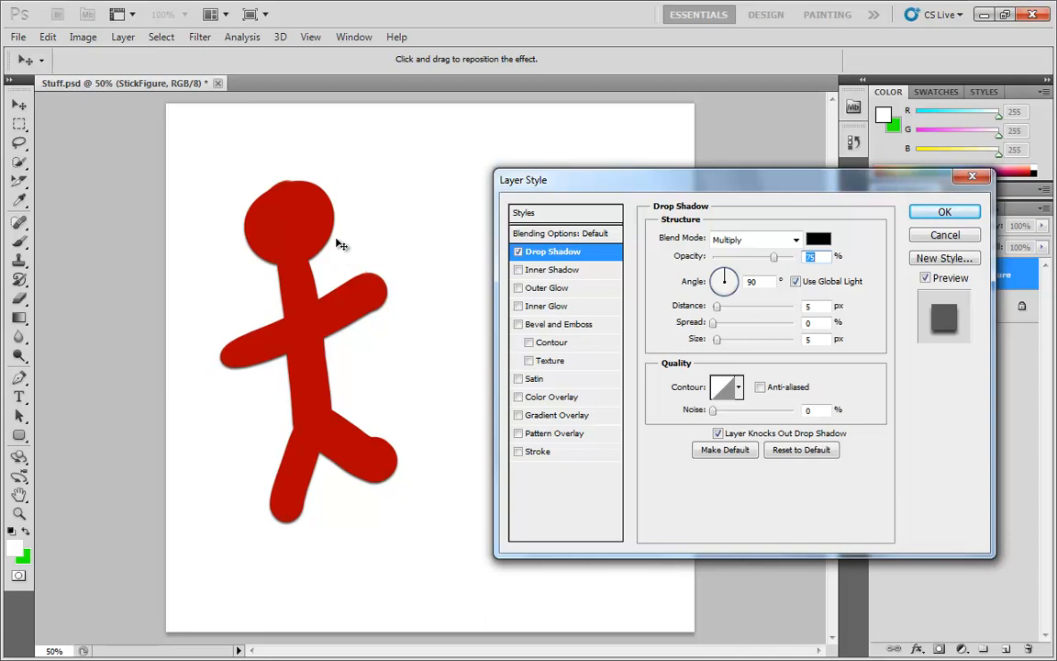
{"action": "left_click_drag", "start_coordinate": [255, 202], "coordinate": [379, 230]}
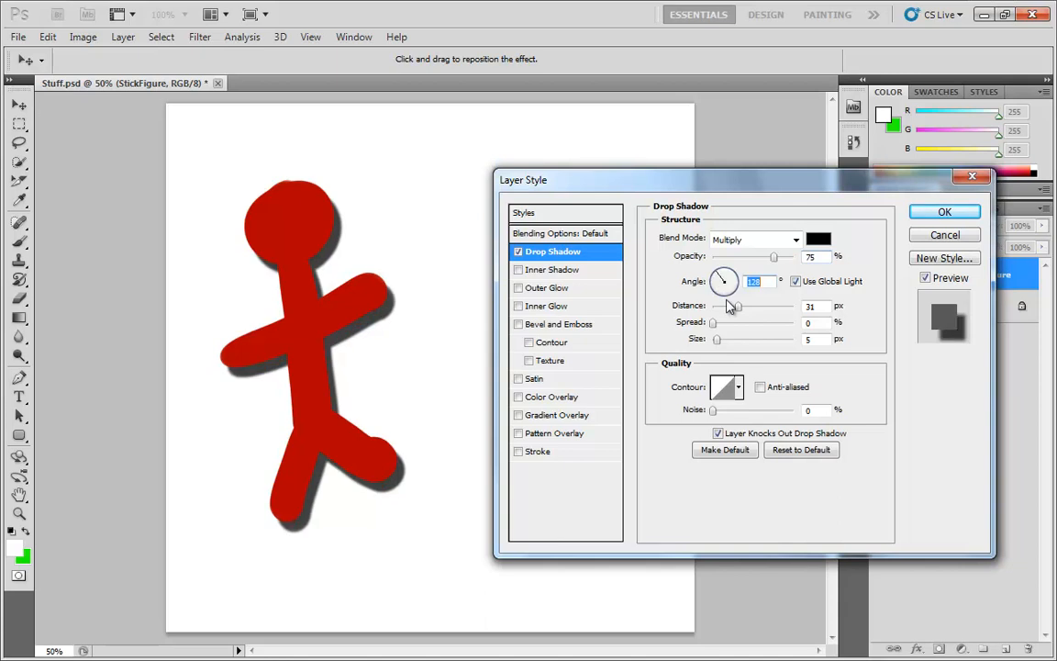
{"action": "left_click_drag", "start_coordinate": [360, 337], "coordinate": [406, 328]}
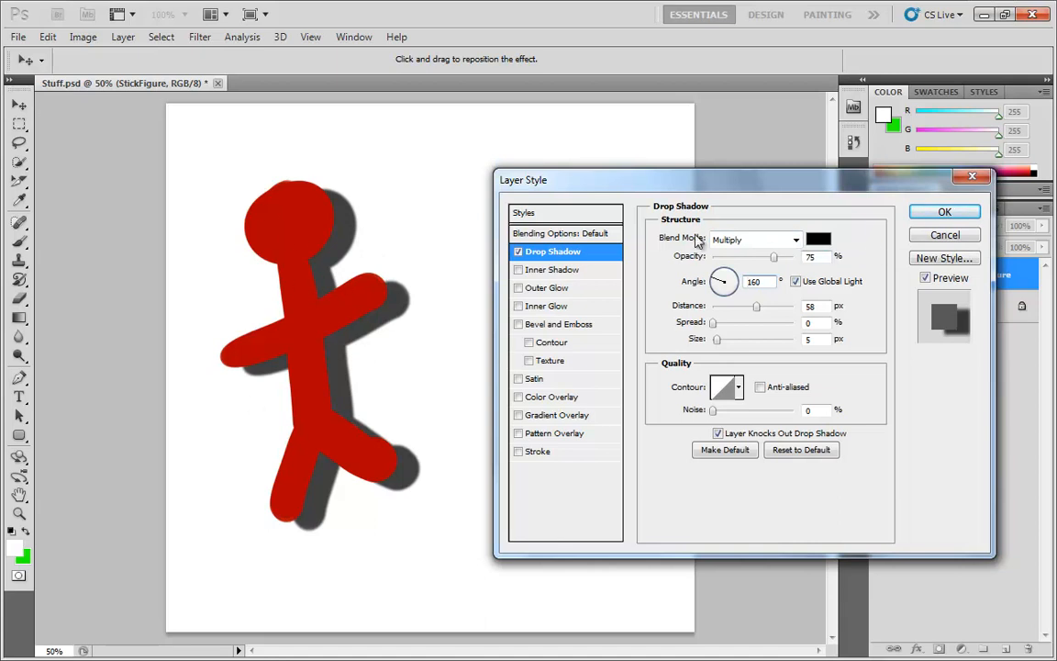
{"action": "left_click", "coordinate": [937, 219]}
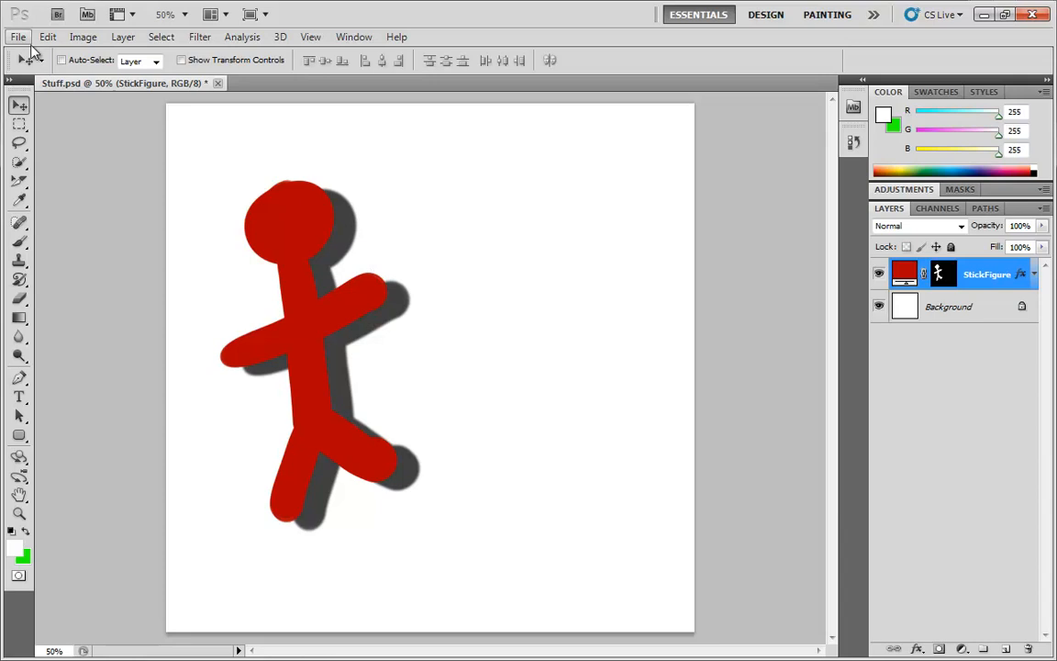
Step: Place the Koala sample picture directly above the Background layer and enlarge it to cover the whole canvas
{"action": "left_click", "coordinate": [959, 306]}
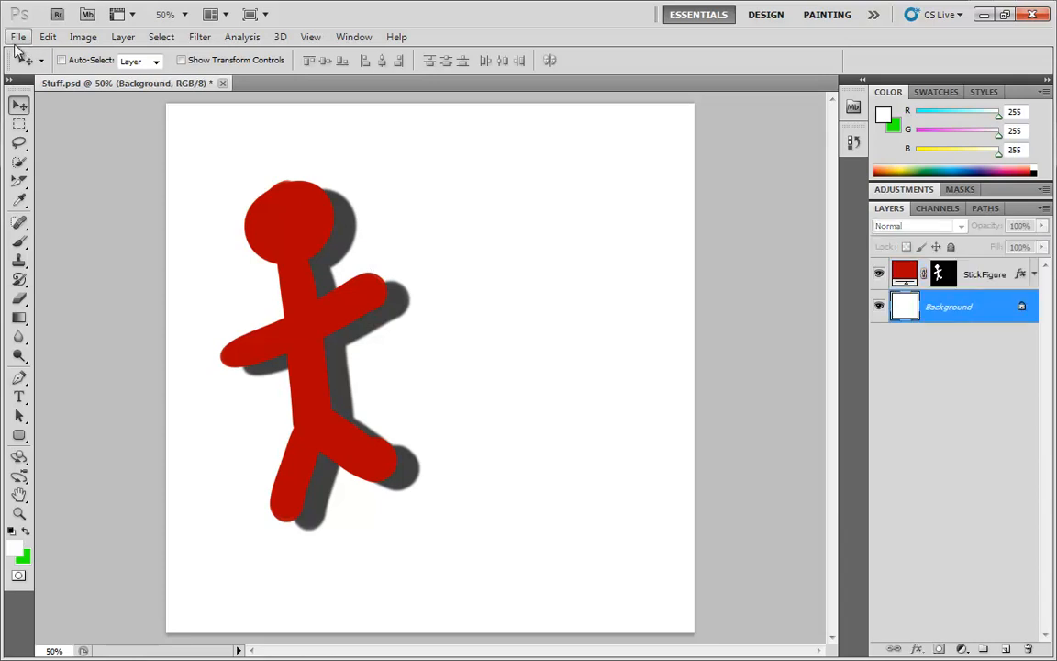
{"action": "left_click", "coordinate": [17, 38]}
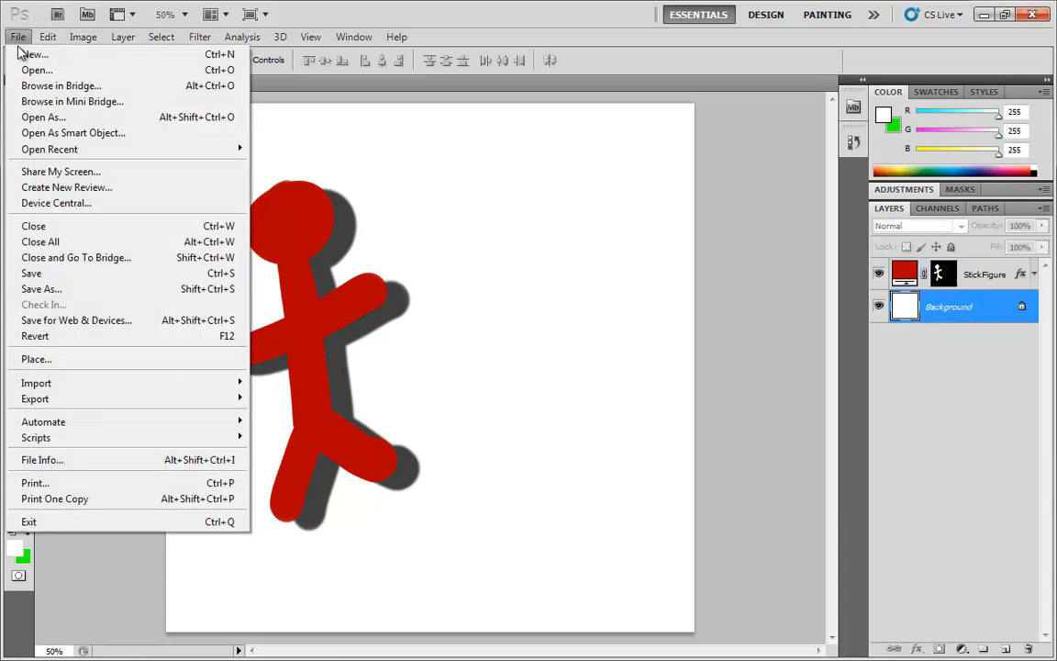
{"action": "left_click", "coordinate": [40, 359]}
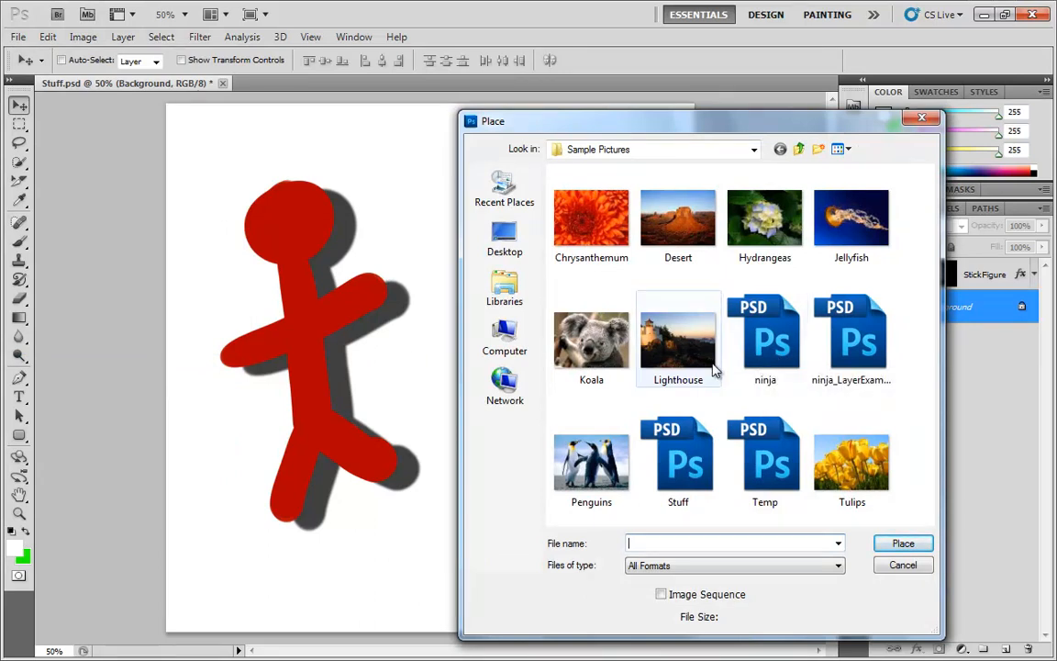
{"action": "left_click", "coordinate": [606, 356]}
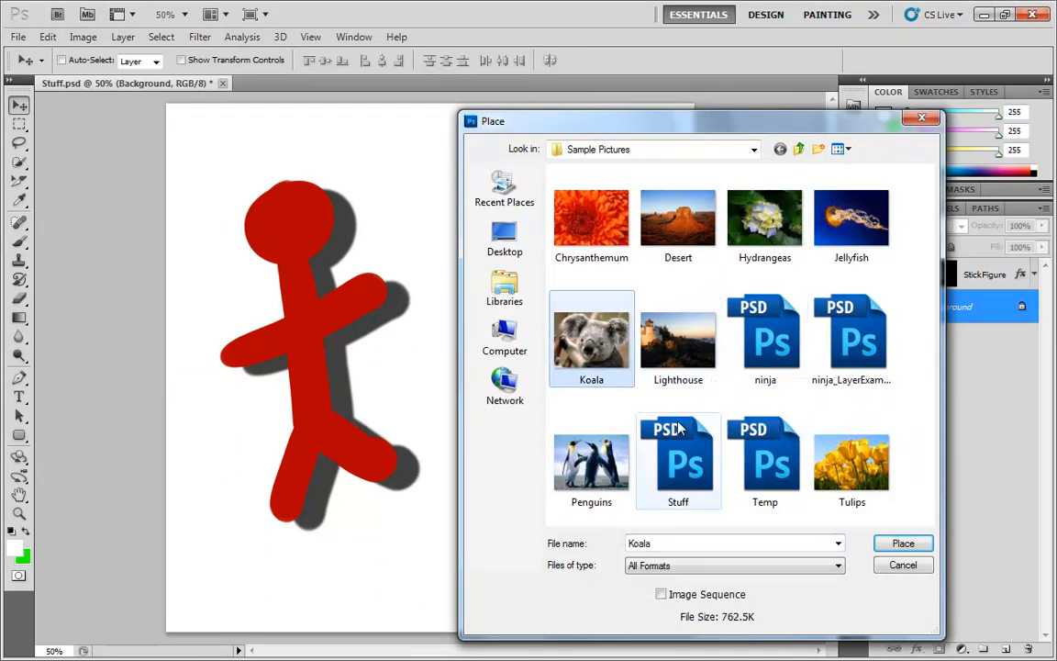
{"action": "double_click", "coordinate": [598, 353]}
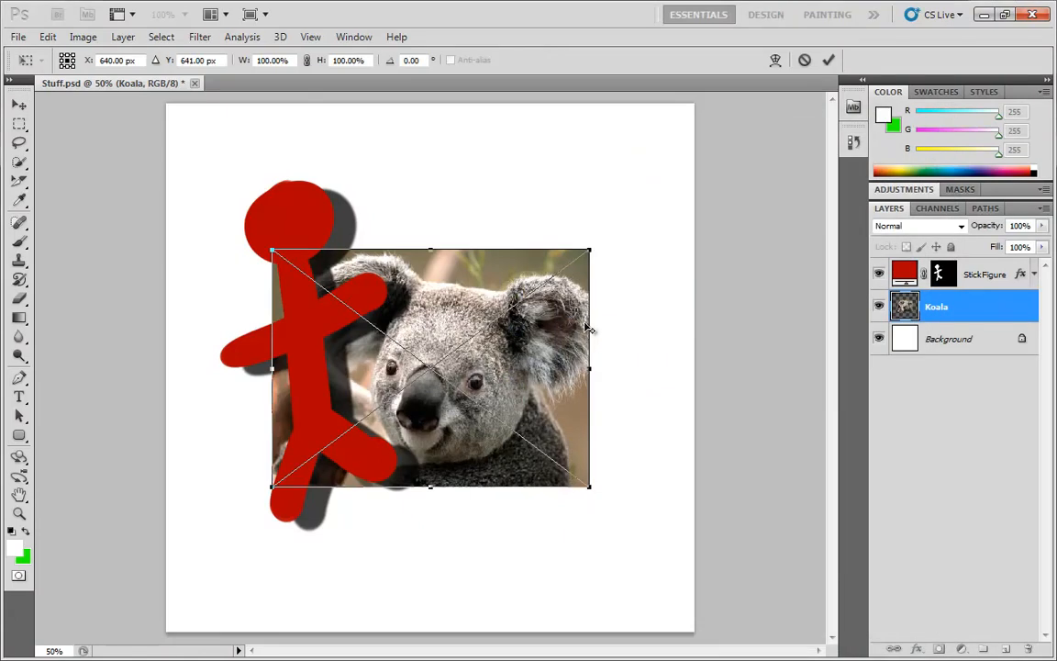
{"action": "left_click_drag", "start_coordinate": [587, 255], "coordinate": [829, 126]}
{"action": "key", "text": "Return"}
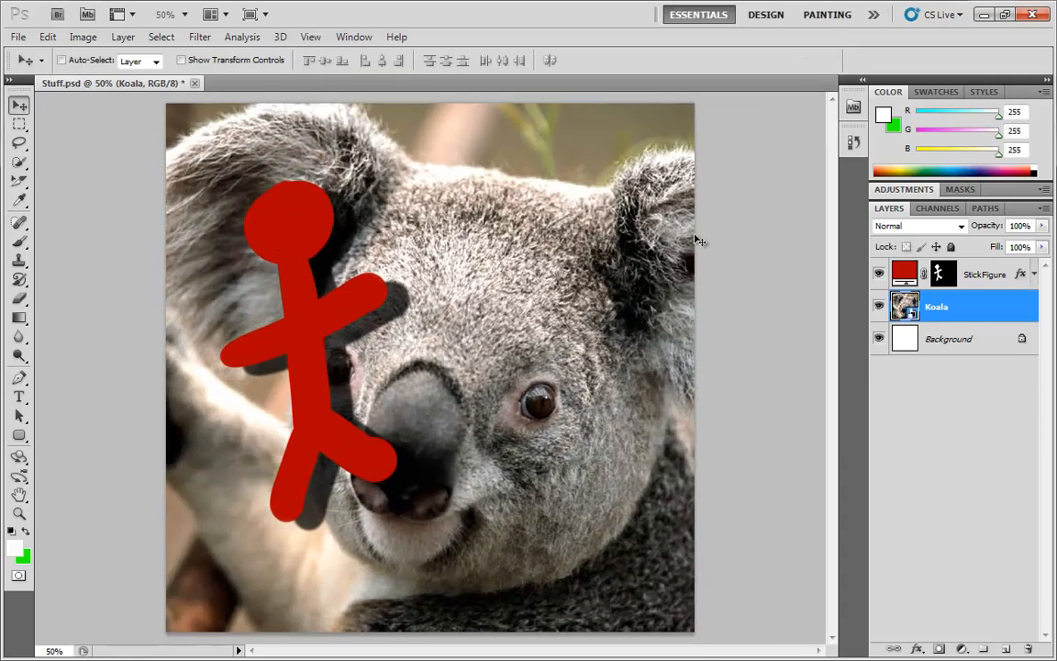
Step: Review the StickFigure layer's drop shadow settings and leave them without making changes
{"action": "left_click", "coordinate": [978, 273]}
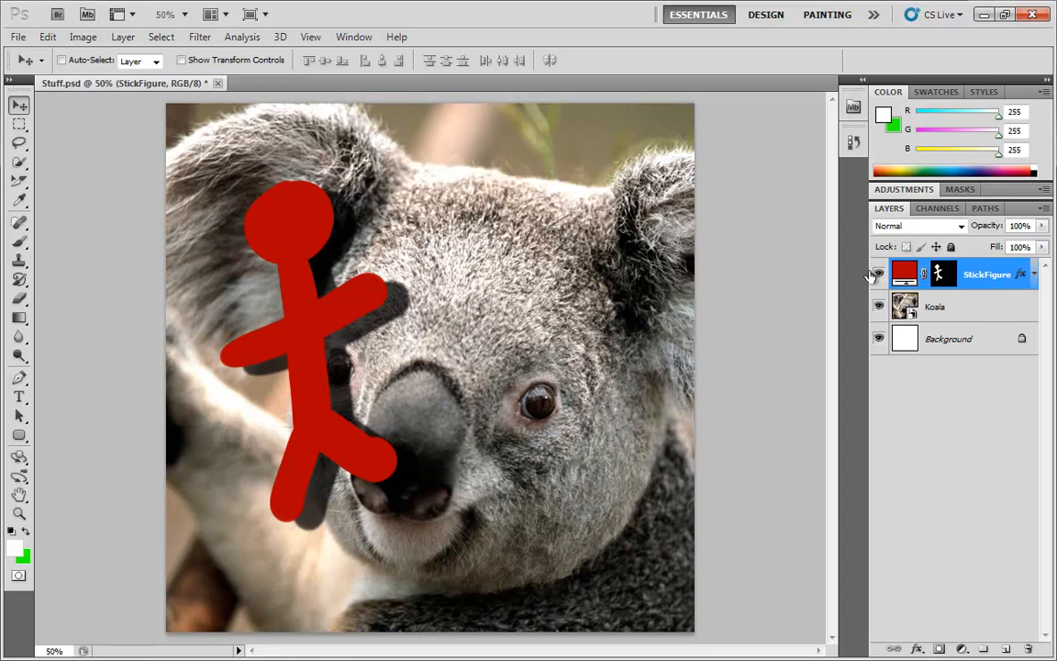
{"action": "double_click", "coordinate": [1021, 278]}
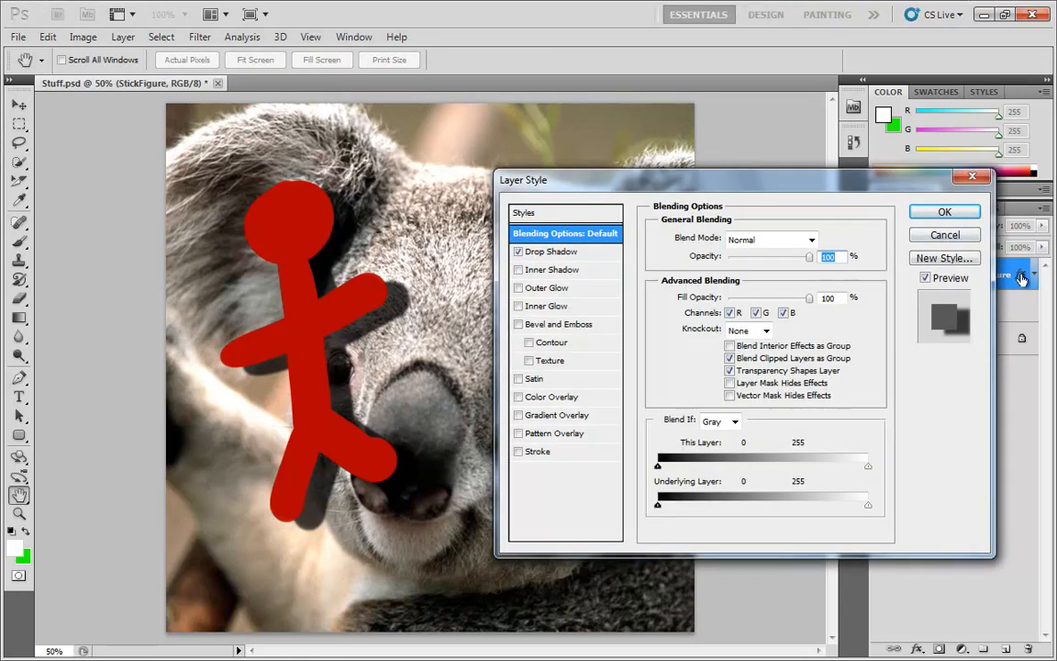
{"action": "left_click", "coordinate": [562, 251]}
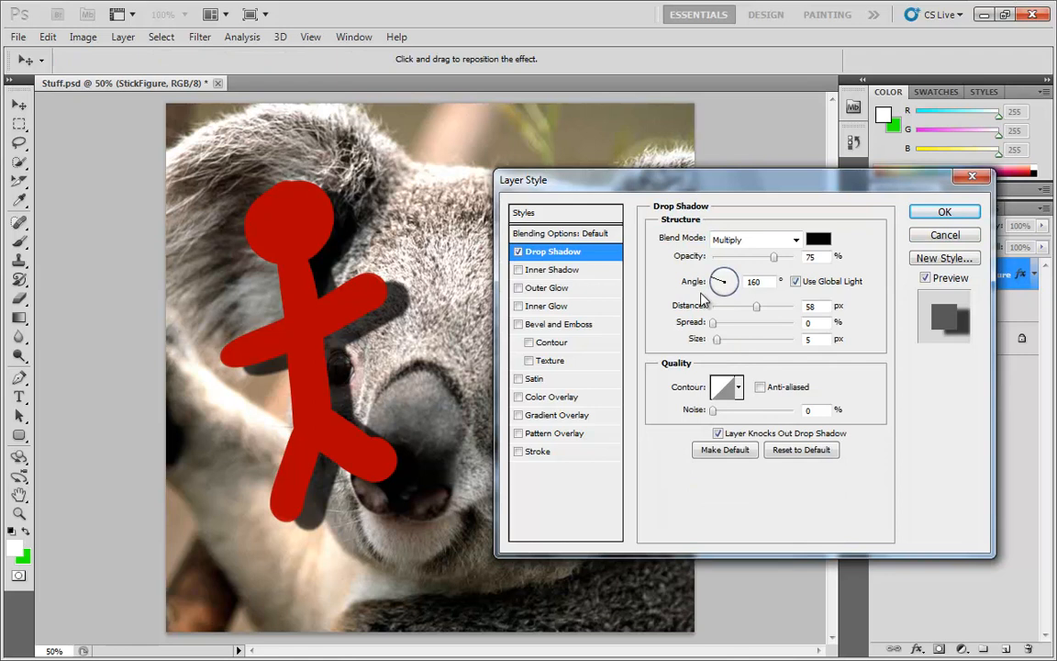
{"action": "left_click", "coordinate": [945, 235]}
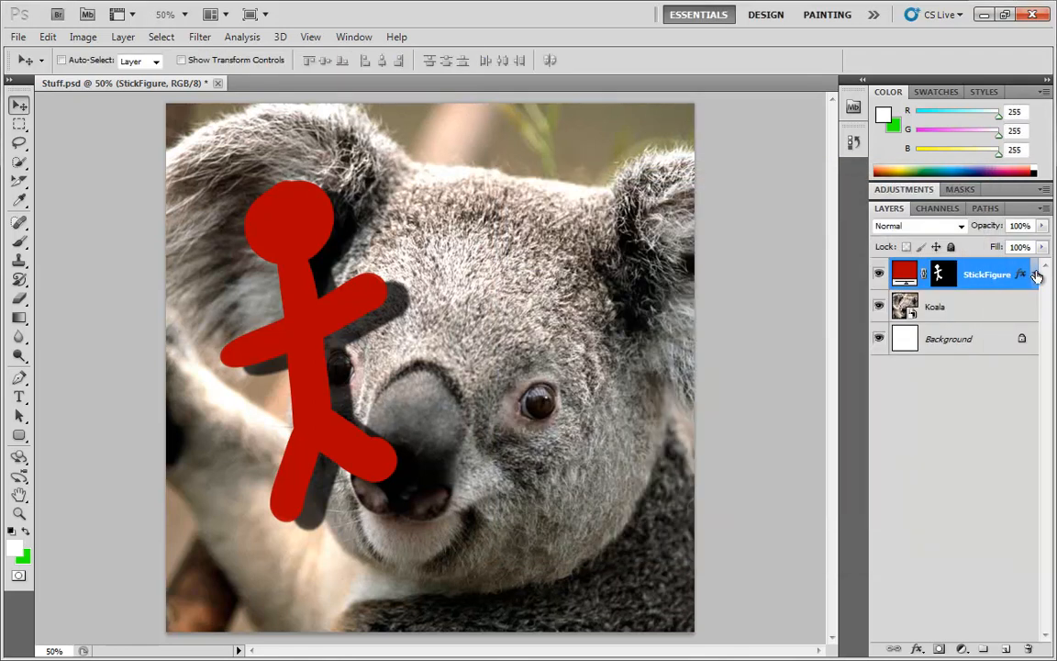
Step: Expand the list of effects under the StickFigure layer and open its Drop Shadow settings for editing
{"action": "left_click", "coordinate": [1037, 276]}
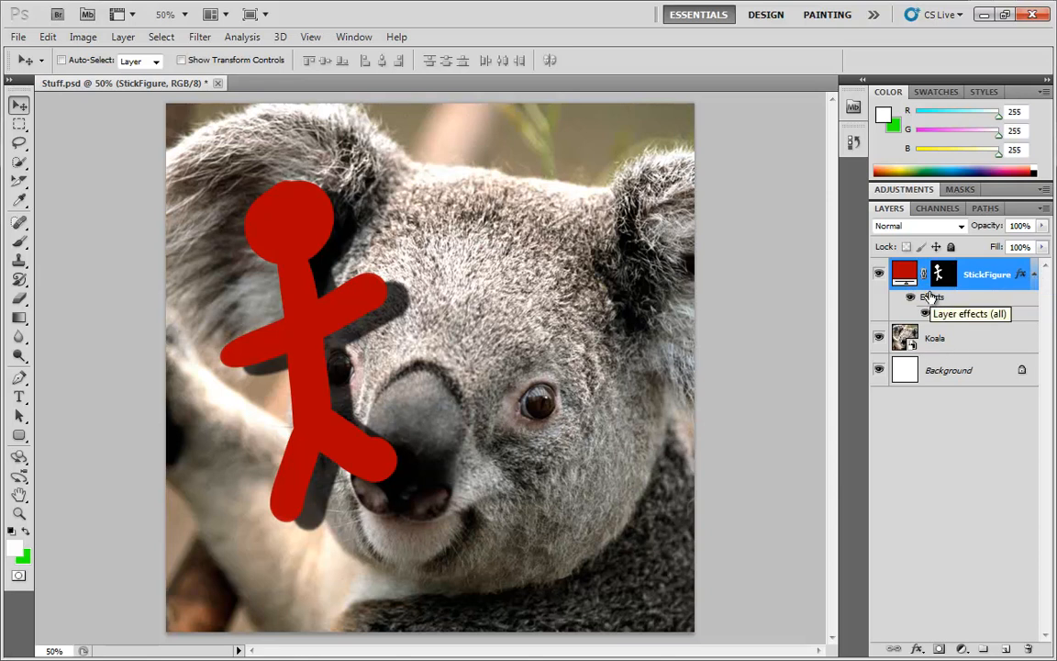
{"action": "left_click", "coordinate": [1034, 274]}
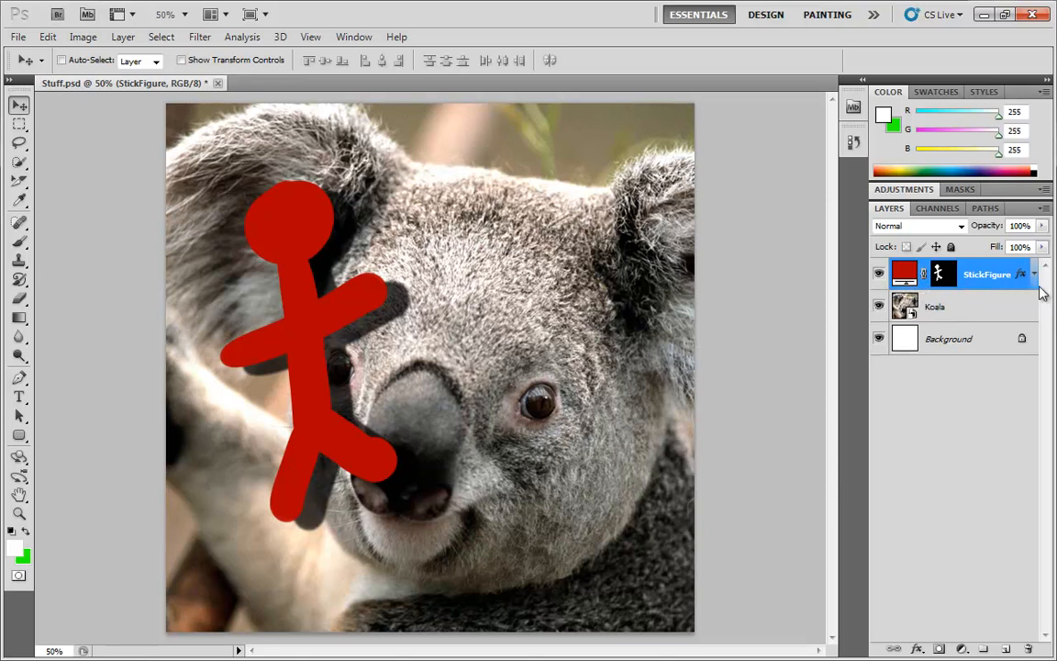
{"action": "left_click", "coordinate": [1034, 276]}
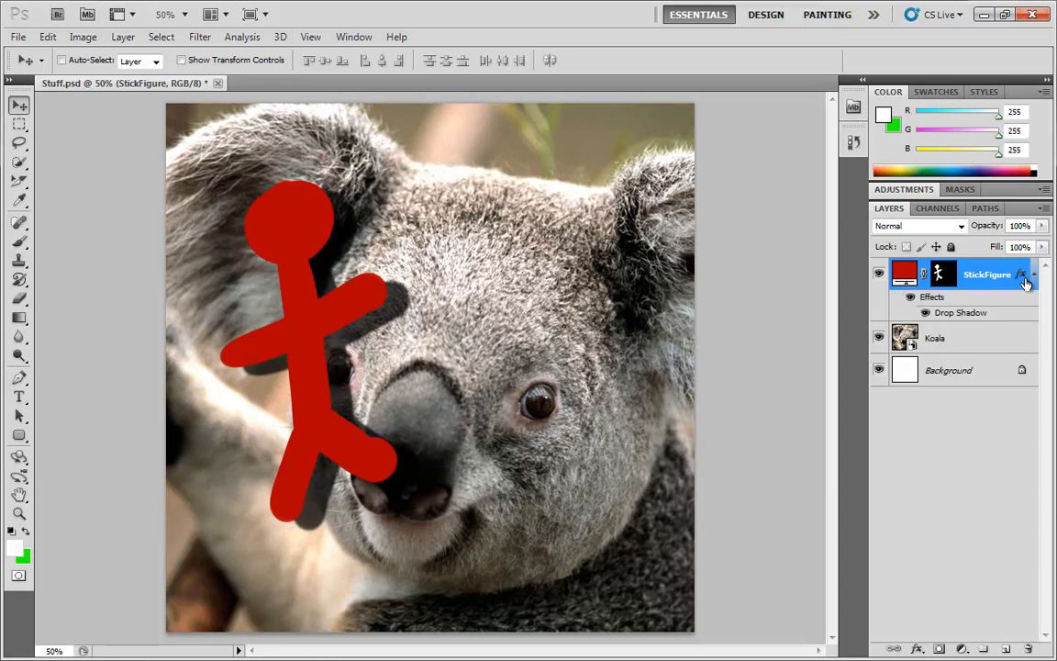
{"action": "double_click", "coordinate": [966, 314]}
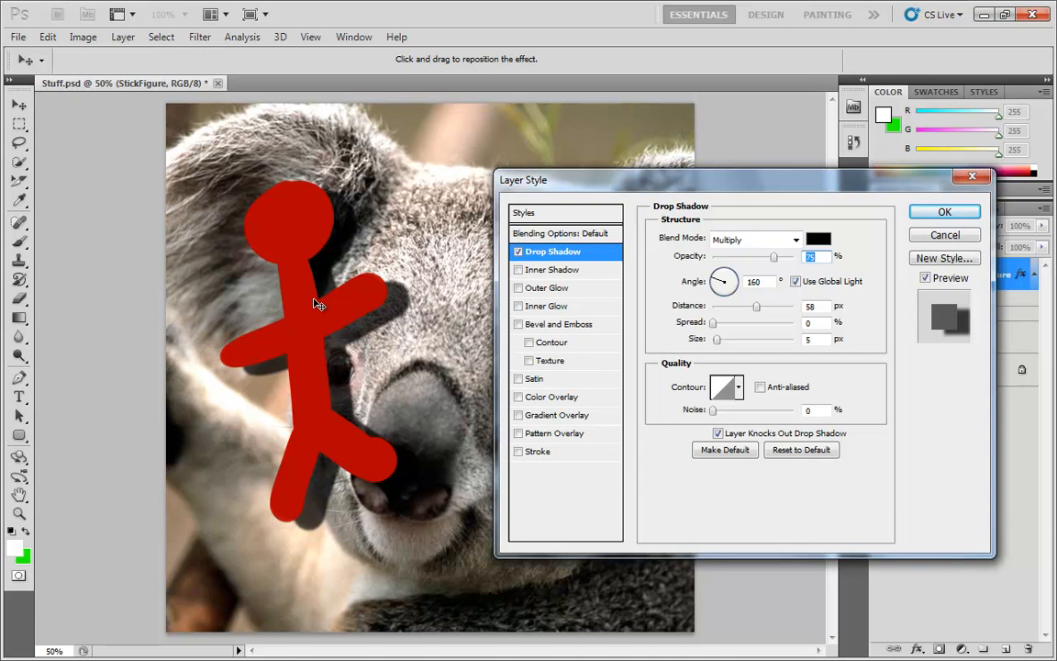
Step: Set the drop shadow's blend mode to Difference and its colour to white (ffffff)
{"action": "left_click", "coordinate": [789, 239]}
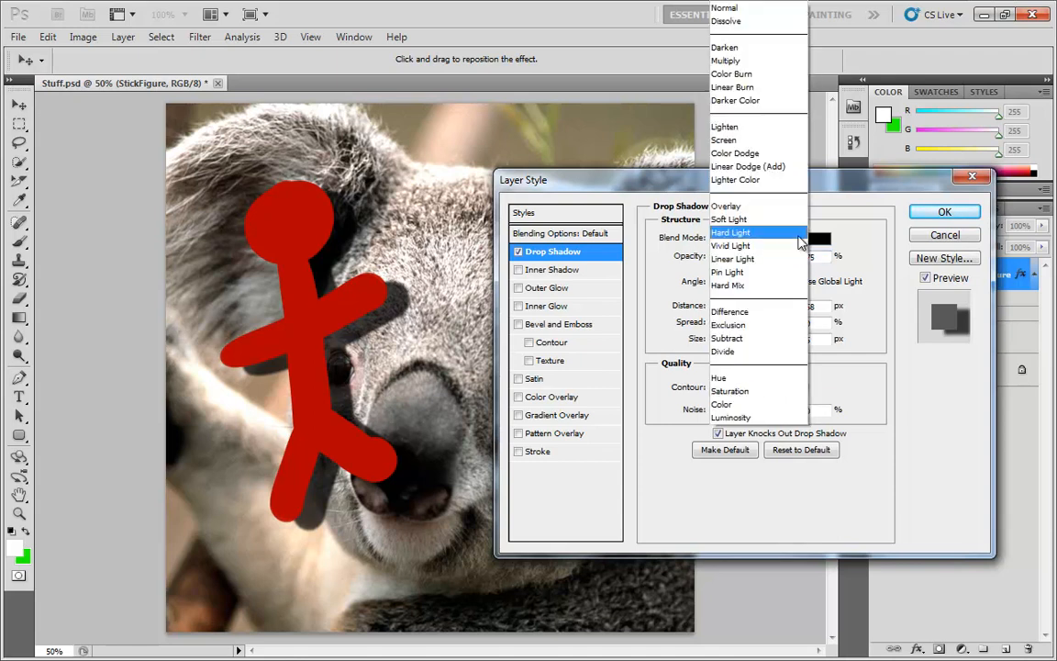
{"action": "left_click", "coordinate": [730, 312]}
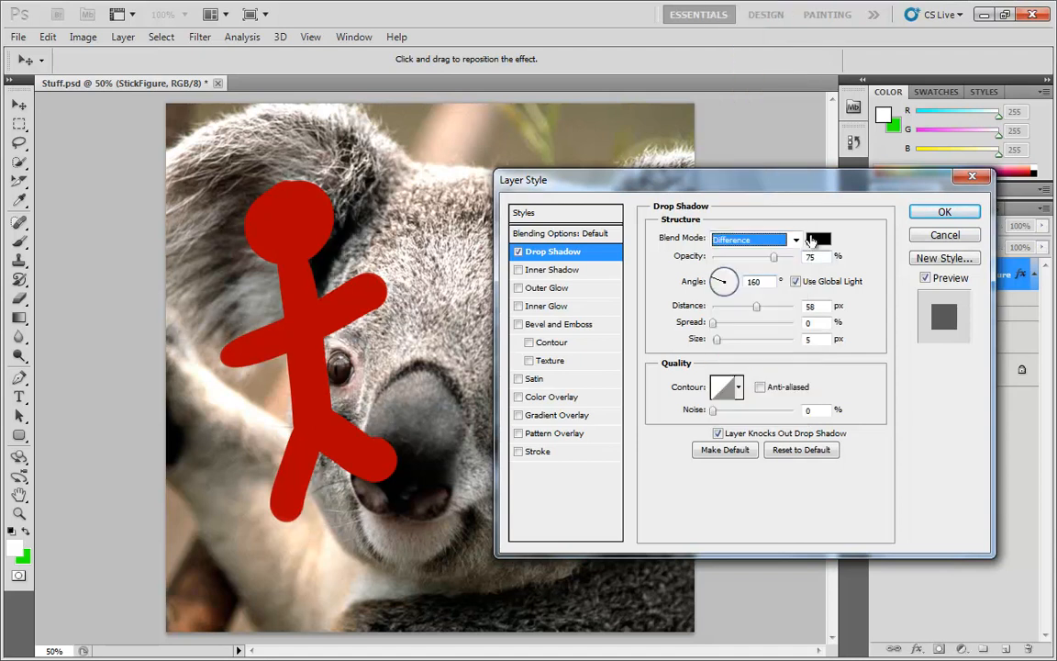
{"action": "left_click", "coordinate": [817, 239]}
{"action": "left_click_drag", "start_coordinate": [143, 230], "coordinate": [831, 279]}
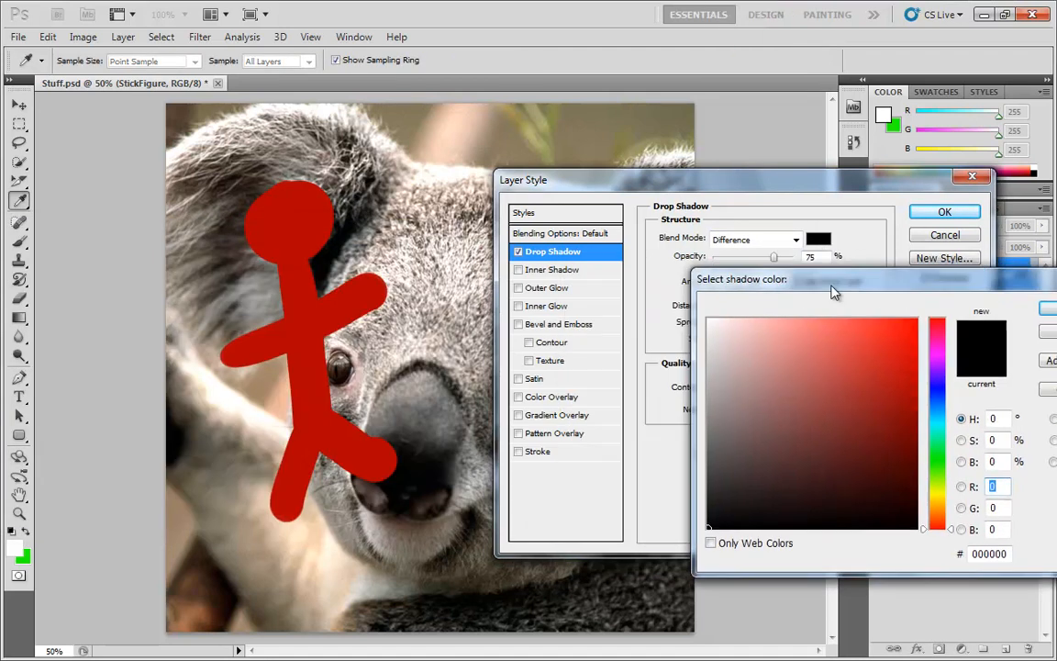
{"action": "left_click_drag", "start_coordinate": [734, 339], "coordinate": [634, 273]}
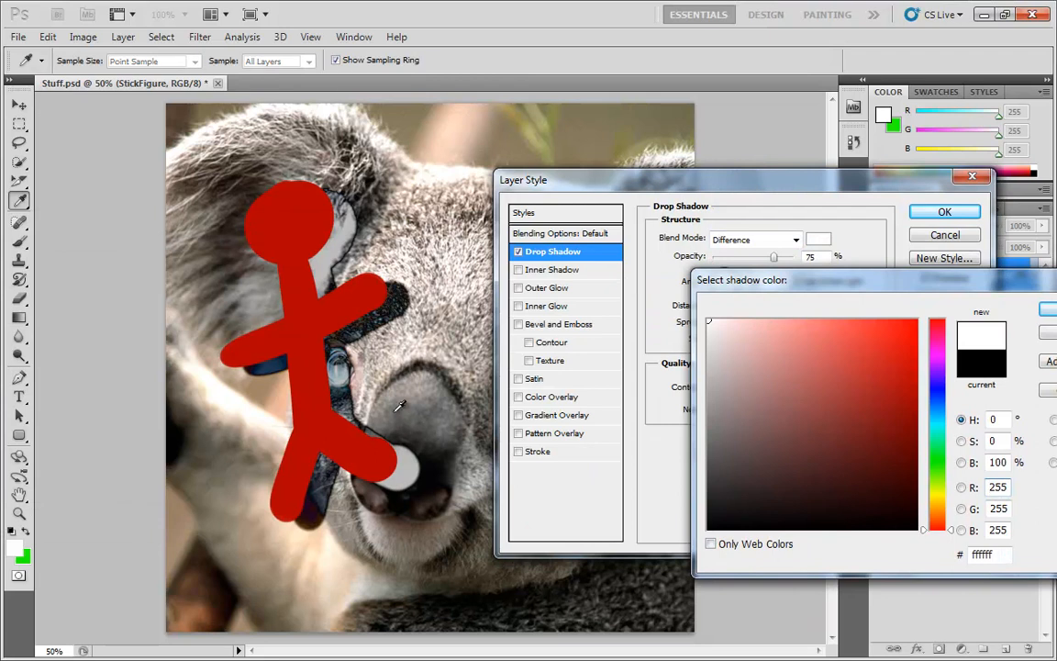
{"action": "left_click", "coordinate": [1047, 309]}
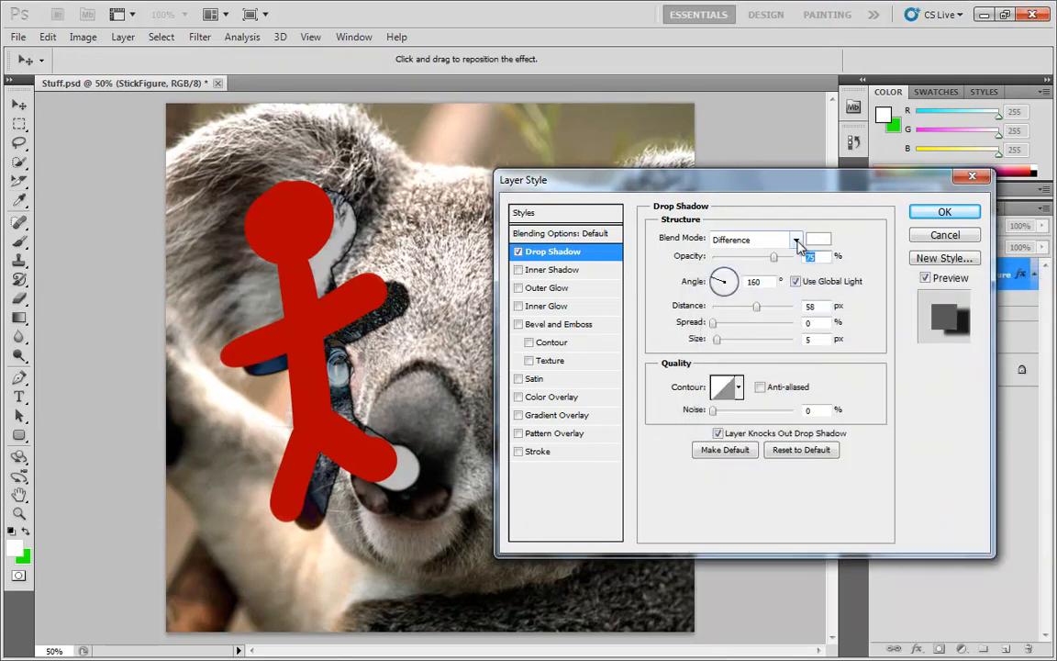
Step: Switch the drop shadow's blend mode to Overlay, try red and blue shadow colours, and settle on dark green
{"action": "left_click", "coordinate": [797, 239]}
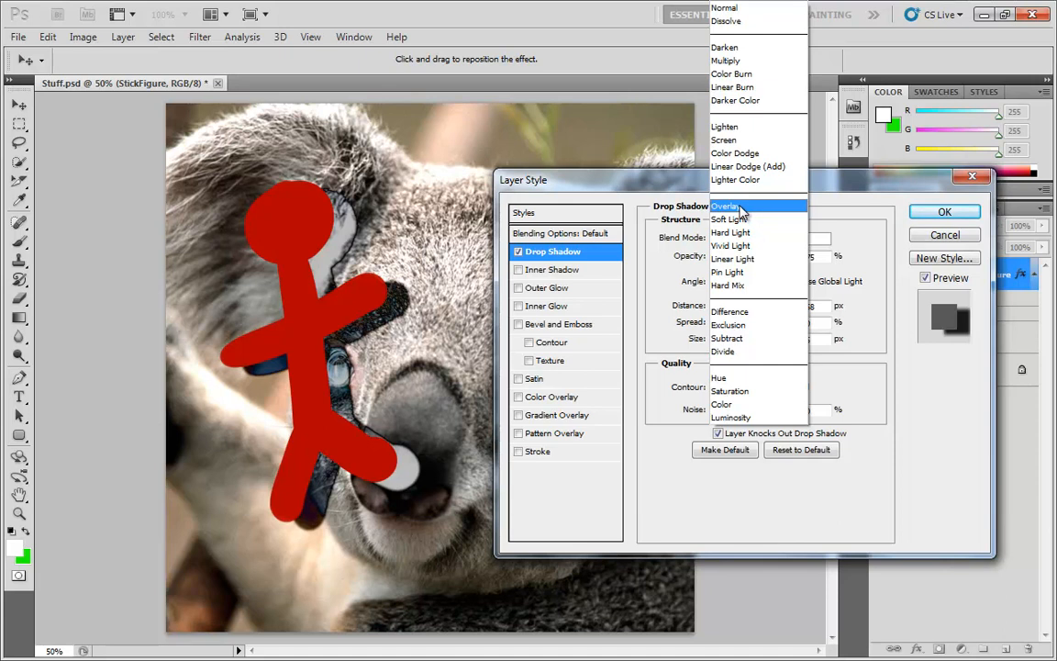
{"action": "left_click", "coordinate": [742, 212]}
{"action": "left_click", "coordinate": [815, 239]}
{"action": "left_click_drag", "start_coordinate": [885, 390], "coordinate": [943, 365]}
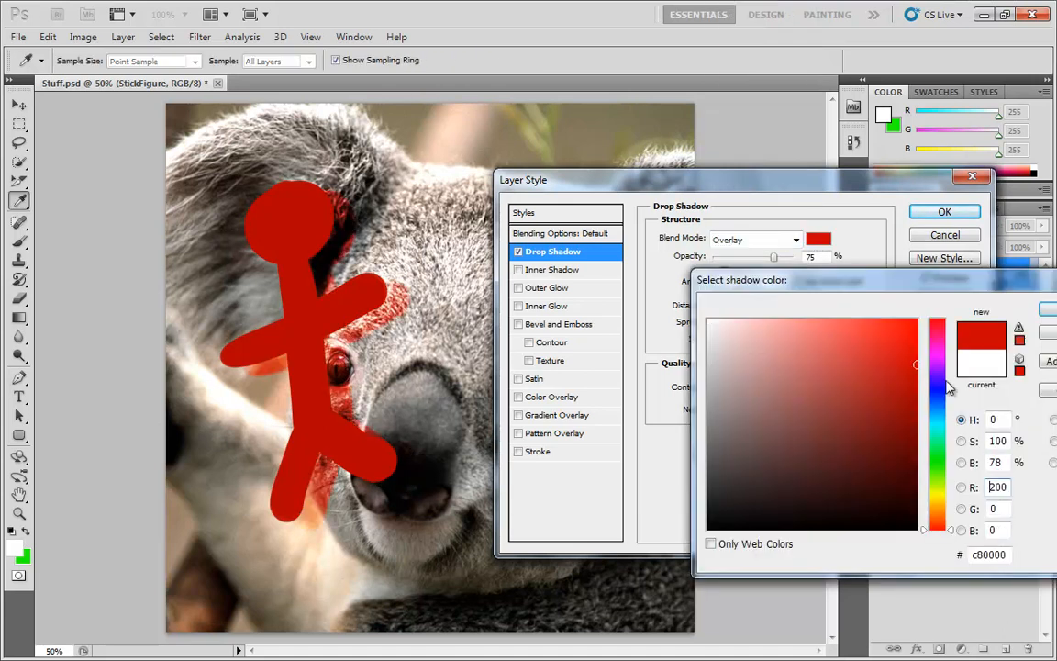
{"action": "mouse_move", "coordinate": [880, 408]}
{"action": "left_mouse_down"}
{"action": "mouse_move", "coordinate": [920, 410]}
{"action": "mouse_move", "coordinate": [913, 428]}
{"action": "left_mouse_up"}
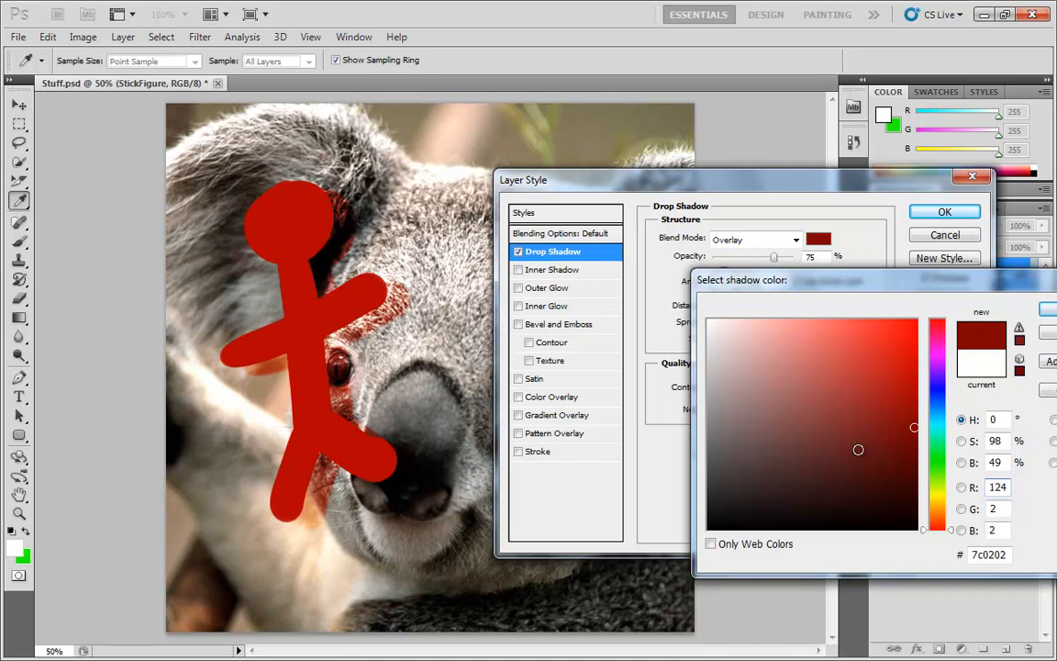
{"action": "left_click", "coordinate": [938, 401]}
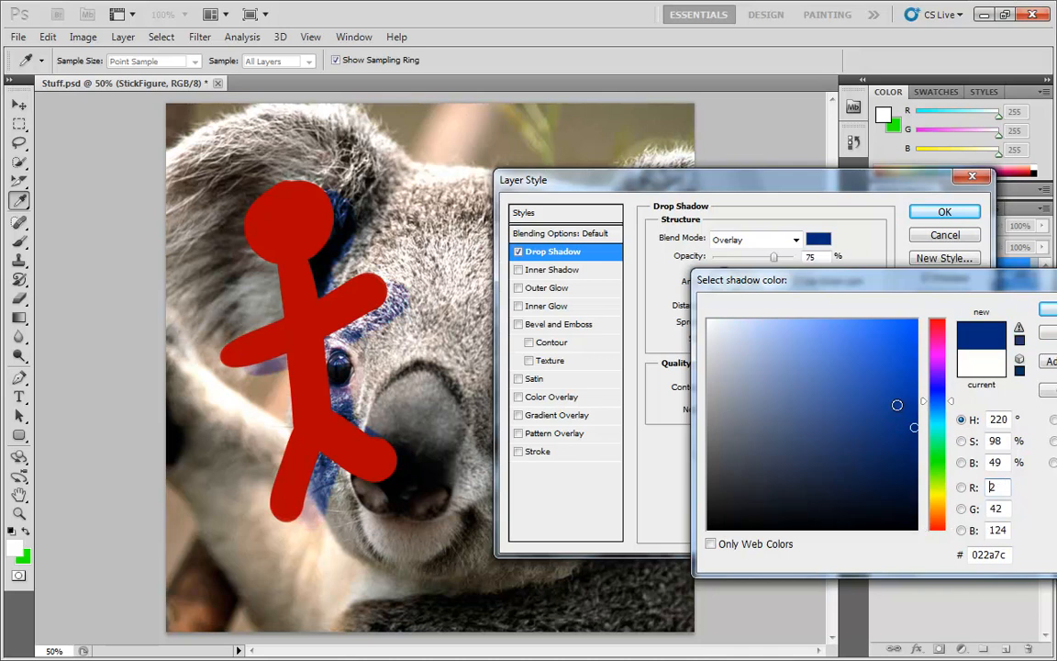
{"action": "left_click", "coordinate": [938, 461]}
{"action": "left_click", "coordinate": [1045, 309]}
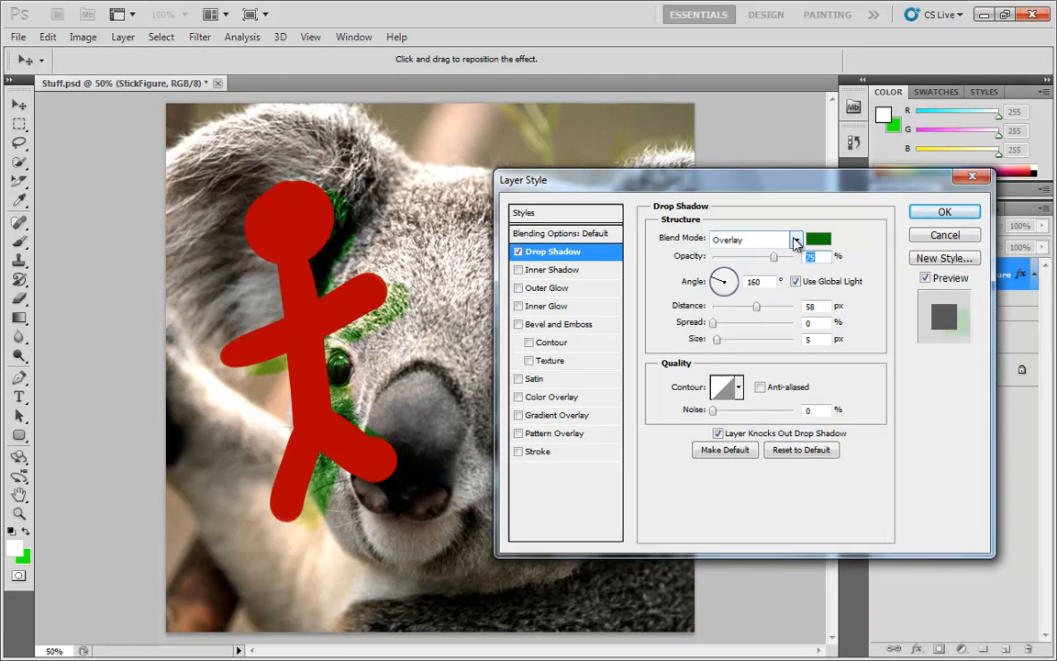
Step: Set the drop shadow's blend mode to Multiply and its colour to black (000000)
{"action": "left_click", "coordinate": [796, 240]}
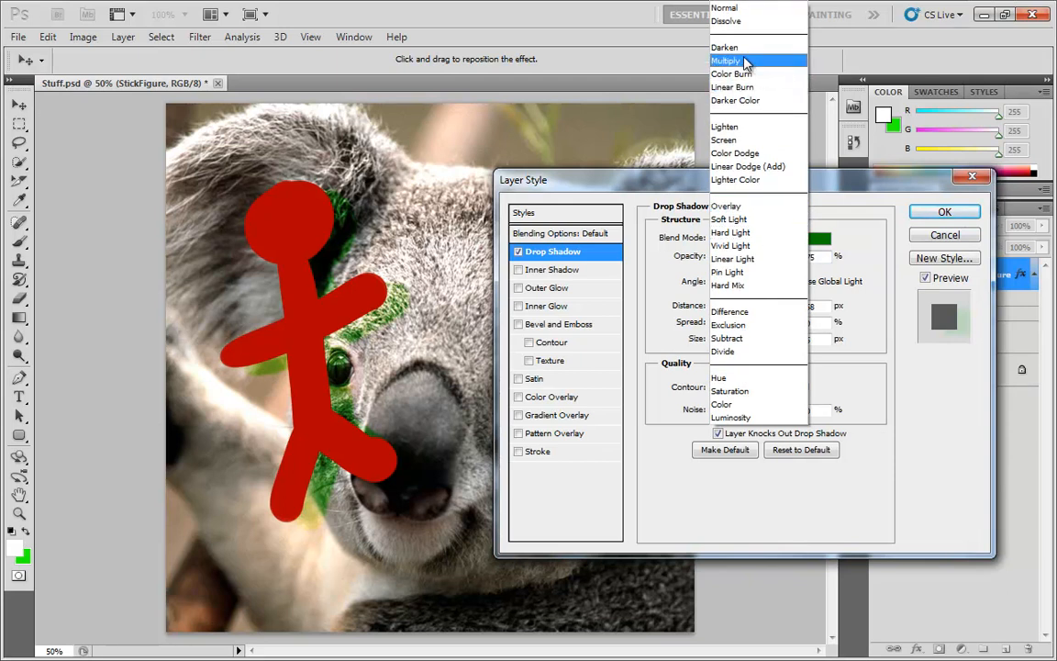
{"action": "left_click", "coordinate": [745, 62]}
{"action": "left_click", "coordinate": [819, 239]}
{"action": "left_click_drag", "start_coordinate": [711, 518], "coordinate": [672, 570]}
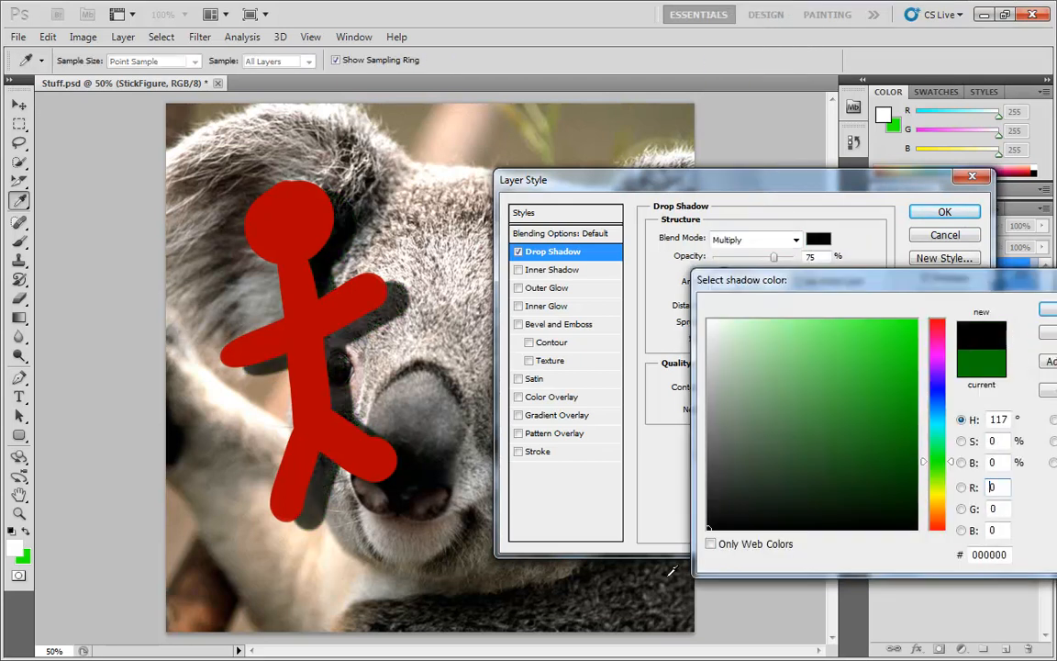
{"action": "left_click", "coordinate": [1047, 309]}
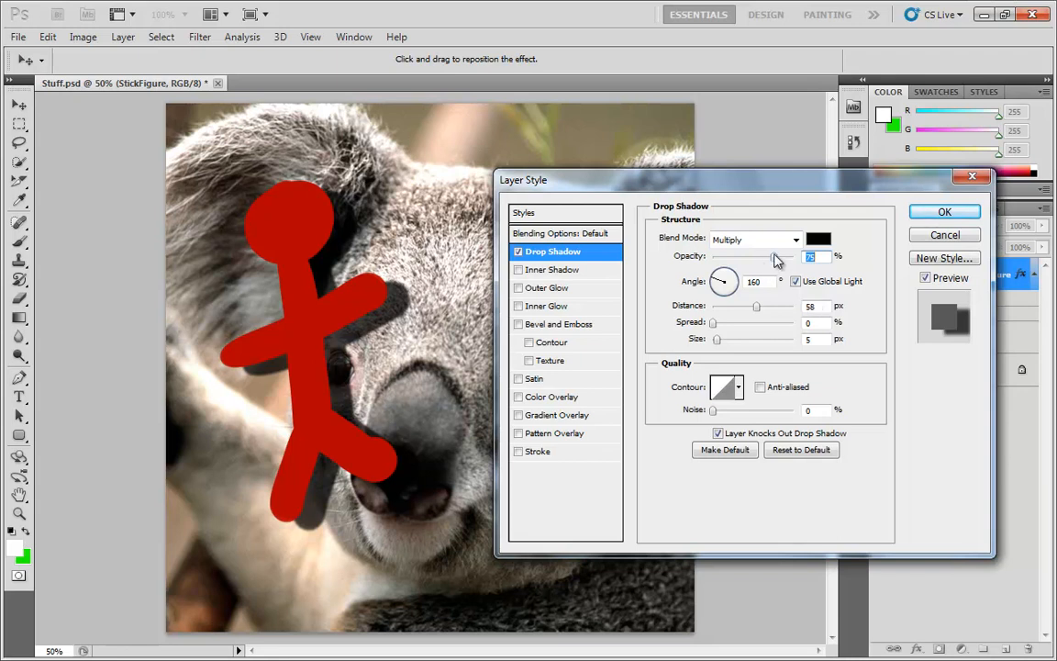
Step: Set the drop shadow's opacity to 64%, its distance to 97 px and its angle to 132°
{"action": "left_click_drag", "start_coordinate": [776, 260], "coordinate": [769, 285]}
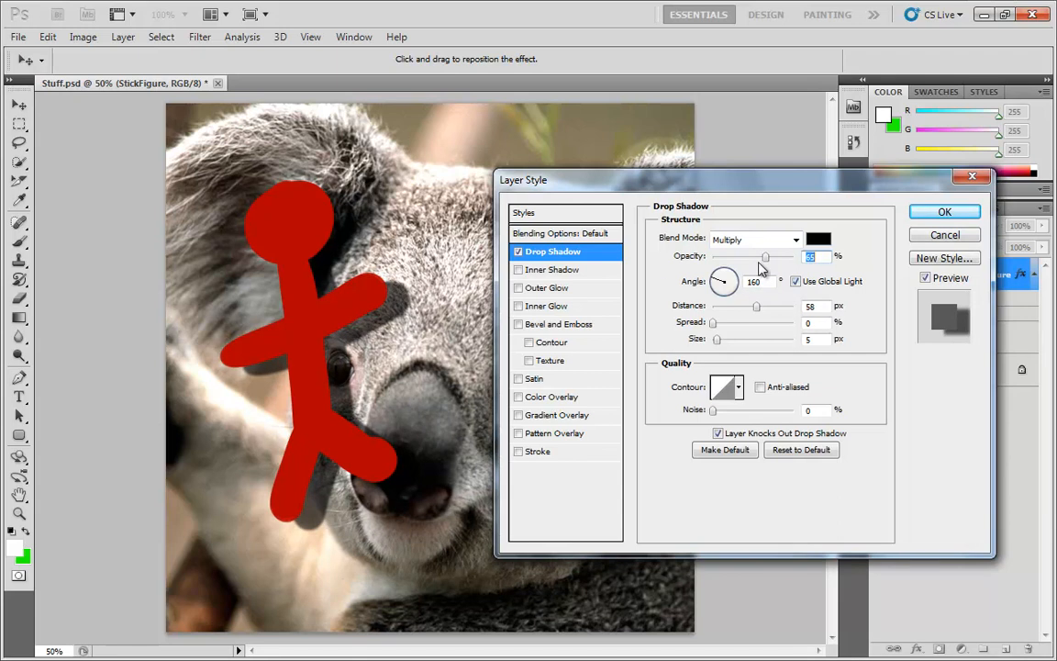
{"action": "left_click_drag", "start_coordinate": [765, 259], "coordinate": [764, 259]}
{"action": "mouse_move", "coordinate": [325, 349]}
{"action": "left_mouse_down"}
{"action": "mouse_move", "coordinate": [349, 372]}
{"action": "mouse_move", "coordinate": [318, 335]}
{"action": "left_mouse_up"}
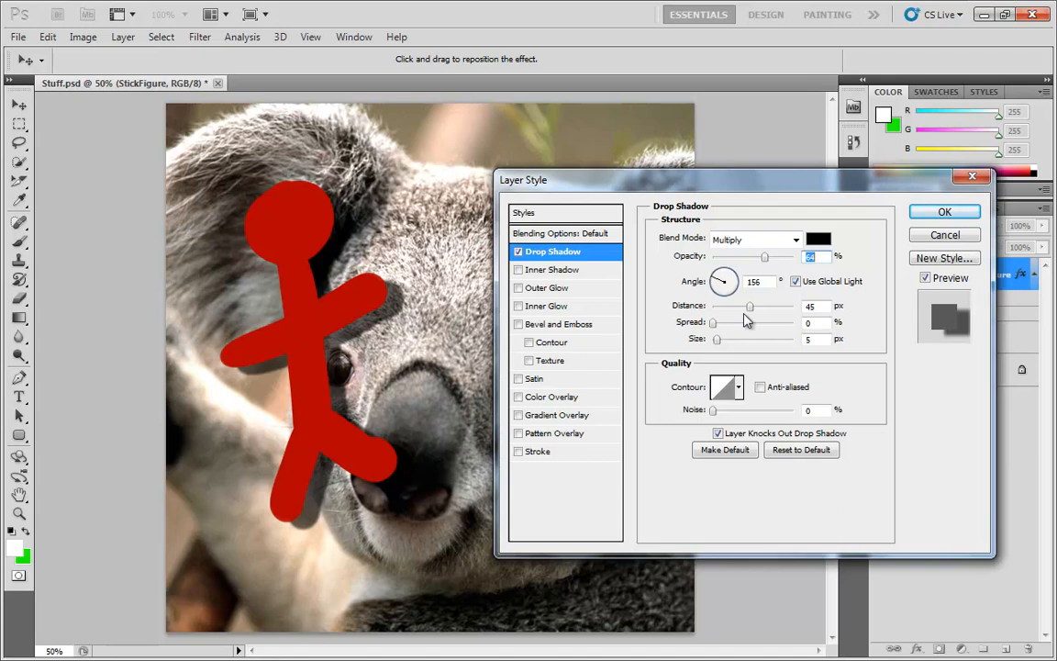
{"action": "left_click_drag", "start_coordinate": [750, 306], "coordinate": [718, 274]}
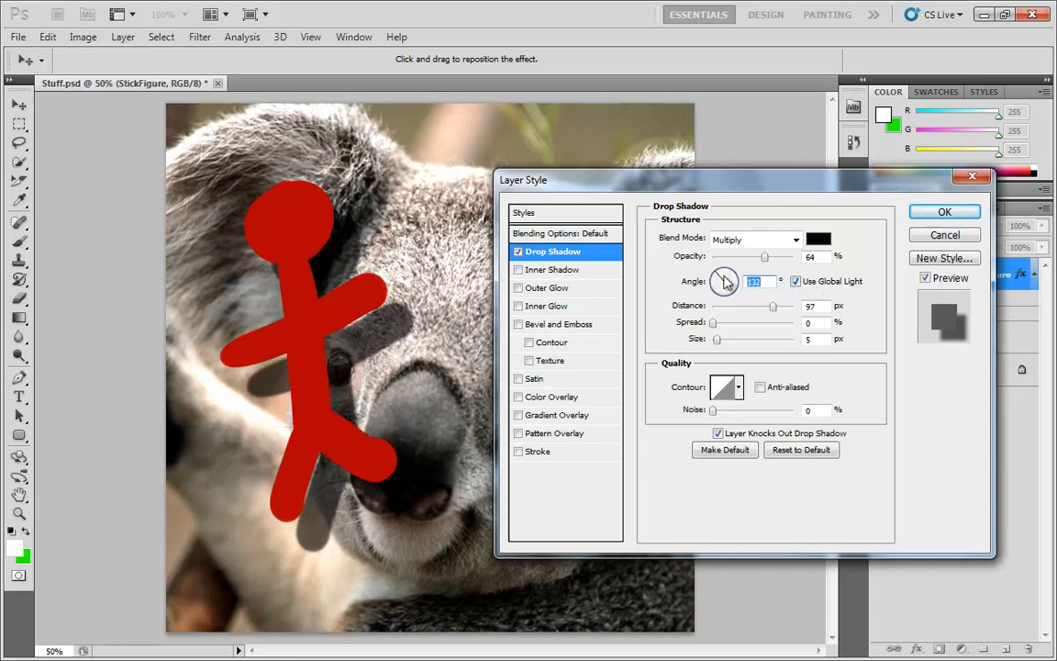
Step: Set the drop shadow's angle to 127°, its size to 21 px and its opacity to 100%
{"action": "mouse_move", "coordinate": [721, 282]}
{"action": "left_mouse_down"}
{"action": "mouse_move", "coordinate": [734, 286]}
{"action": "mouse_move", "coordinate": [721, 279]}
{"action": "left_mouse_up"}
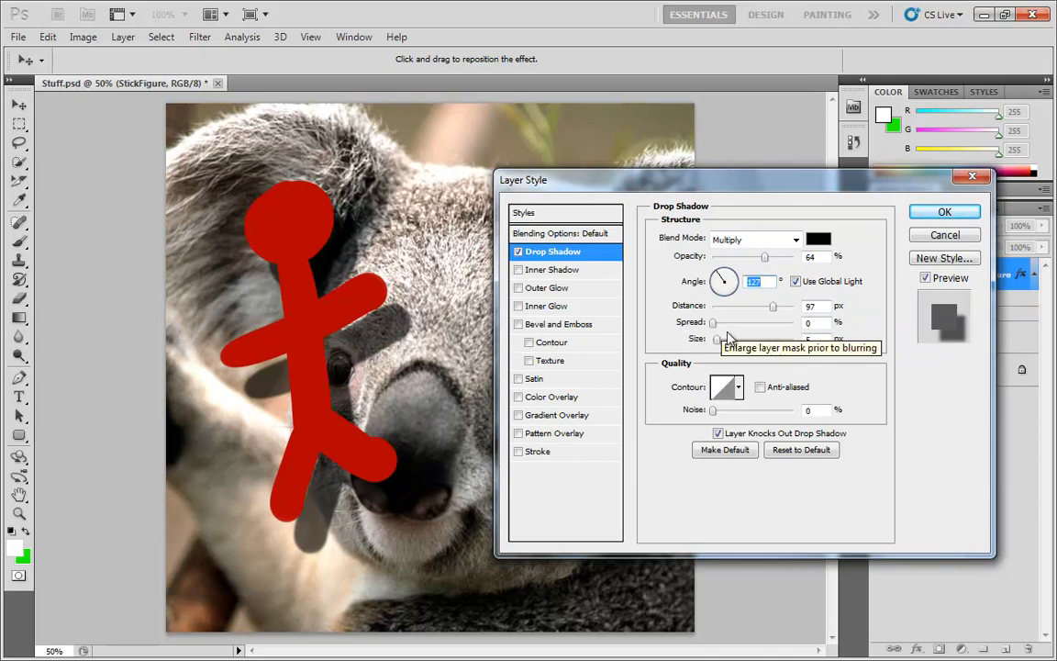
{"action": "left_click_drag", "start_coordinate": [722, 343], "coordinate": [725, 343]}
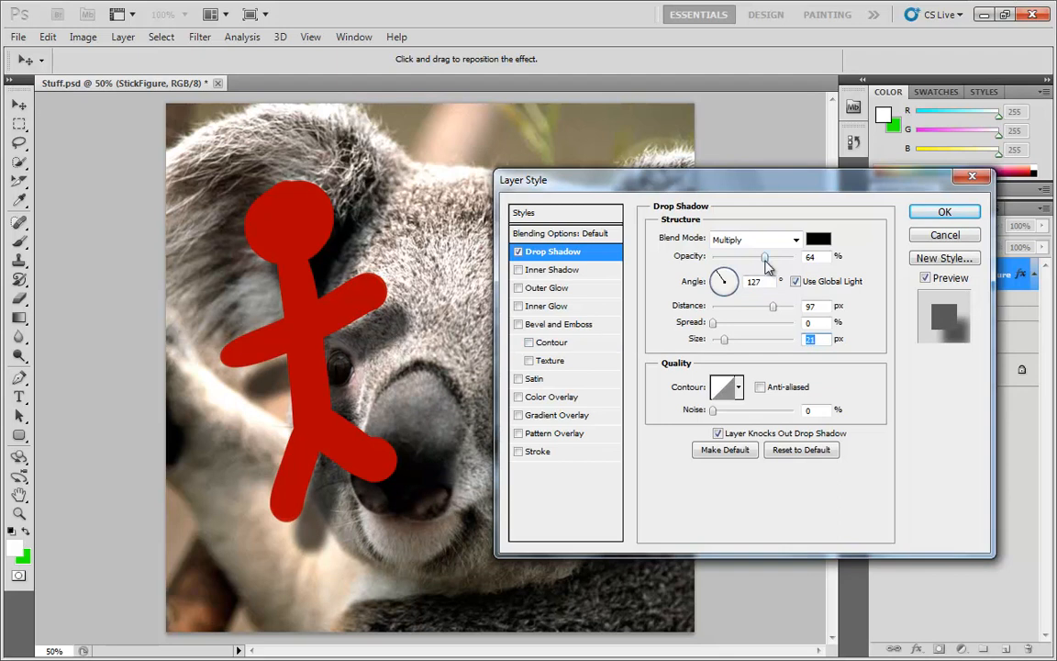
{"action": "left_click_drag", "start_coordinate": [767, 264], "coordinate": [800, 261]}
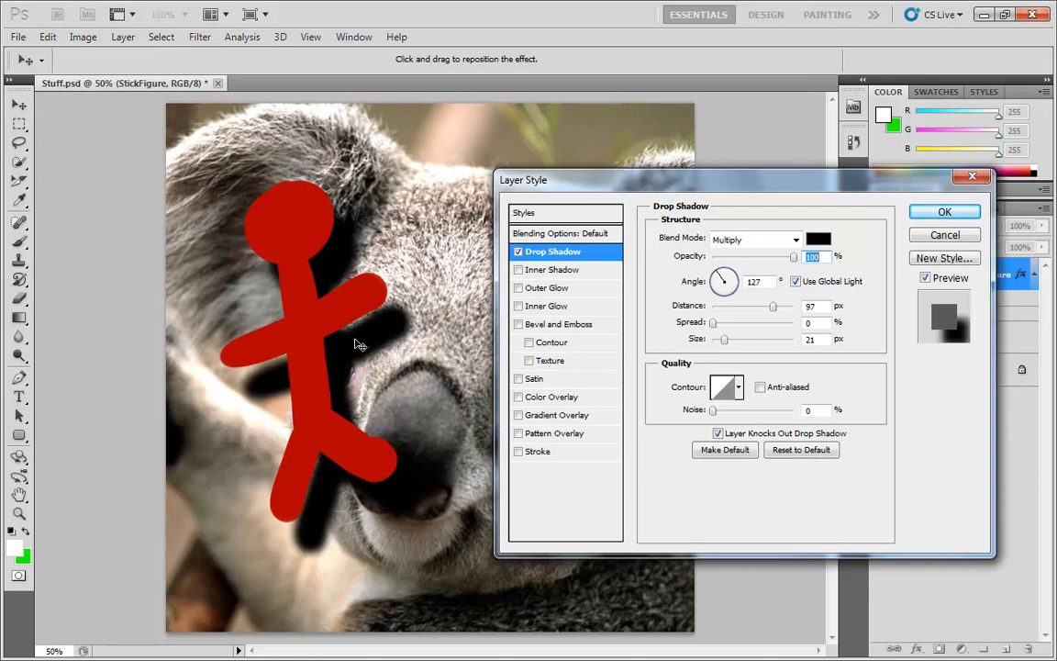
Step: Try different spread and size combinations for the drop shadow, settling on a spread of 0% and a size of 46 px
{"action": "left_click_drag", "start_coordinate": [724, 340], "coordinate": [731, 345]}
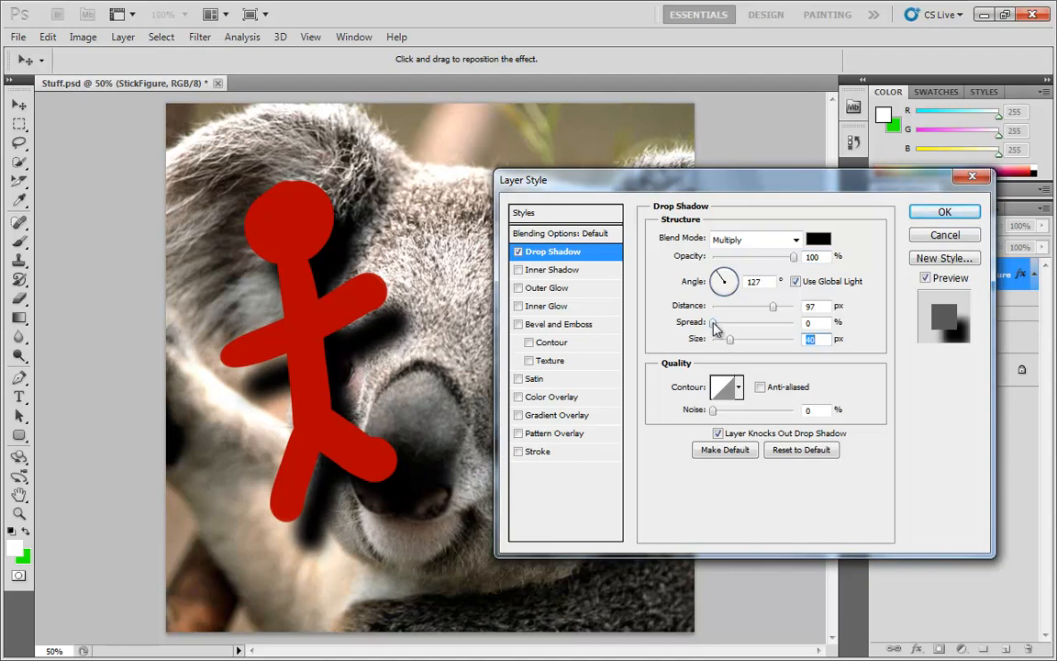
{"action": "left_click_drag", "start_coordinate": [713, 323], "coordinate": [750, 340]}
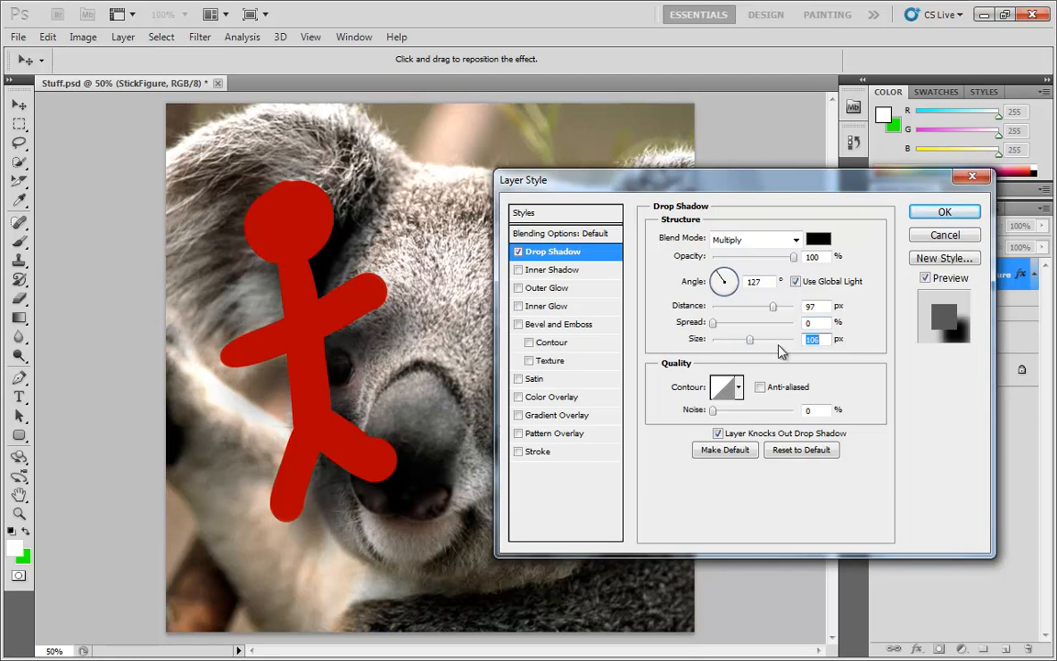
{"action": "left_click", "coordinate": [722, 328]}
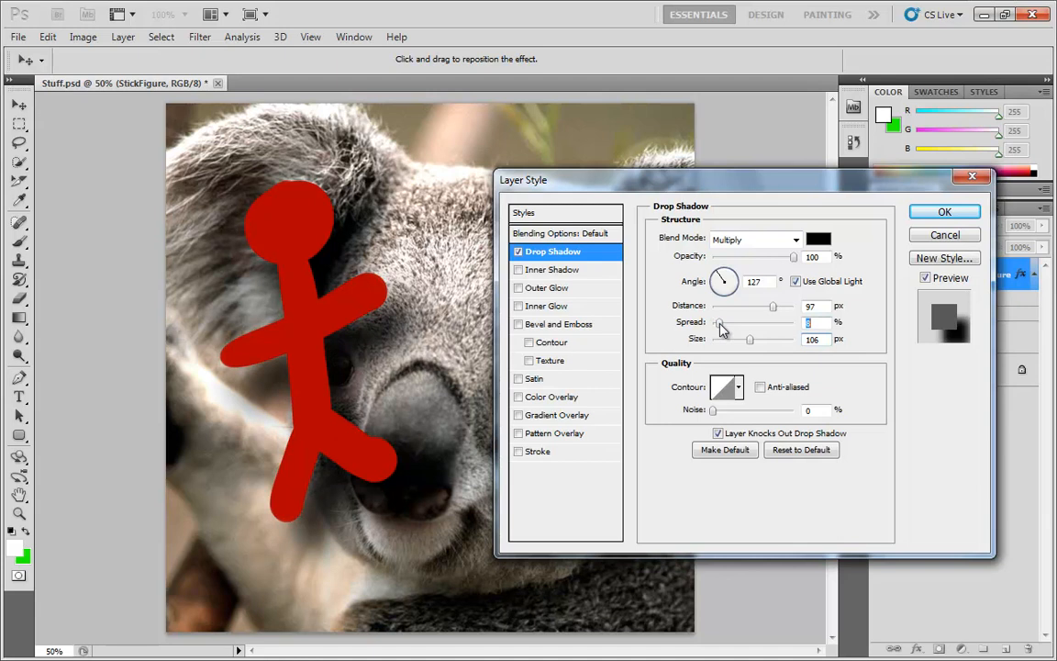
{"action": "left_click_drag", "start_coordinate": [721, 328], "coordinate": [802, 341]}
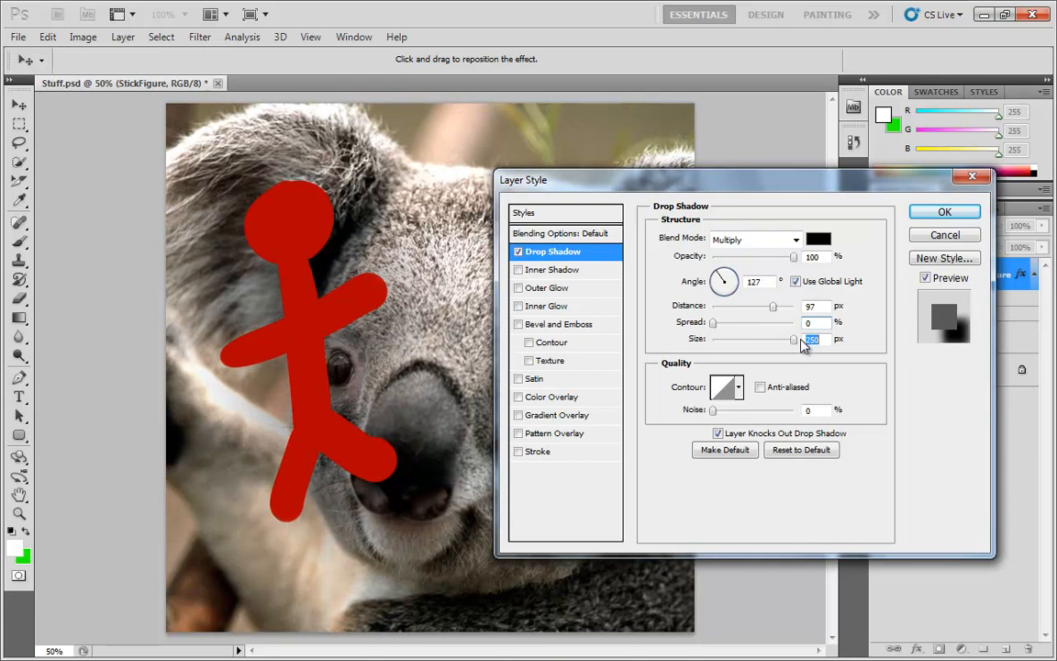
{"action": "mouse_move", "coordinate": [714, 323]}
{"action": "left_mouse_down"}
{"action": "mouse_move", "coordinate": [815, 330]}
{"action": "mouse_move", "coordinate": [778, 330]}
{"action": "mouse_move", "coordinate": [795, 338]}
{"action": "mouse_move", "coordinate": [786, 343]}
{"action": "mouse_move", "coordinate": [771, 323]}
{"action": "mouse_move", "coordinate": [714, 323]}
{"action": "left_mouse_up"}
{"action": "left_click_drag", "start_coordinate": [787, 341], "coordinate": [757, 339]}
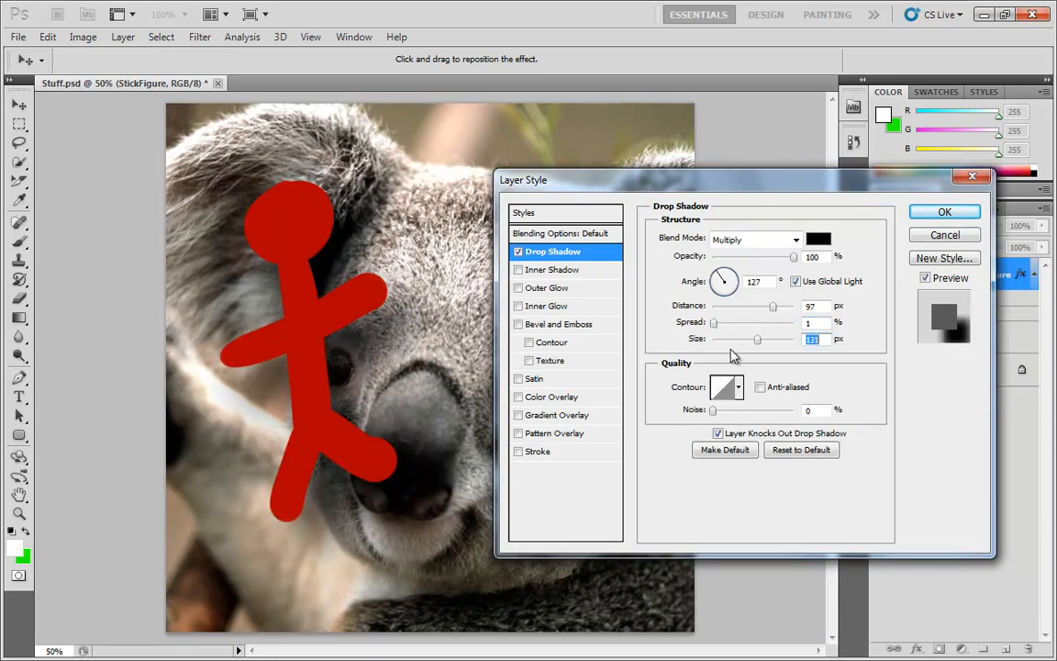
{"action": "left_click_drag", "start_coordinate": [720, 328], "coordinate": [735, 355]}
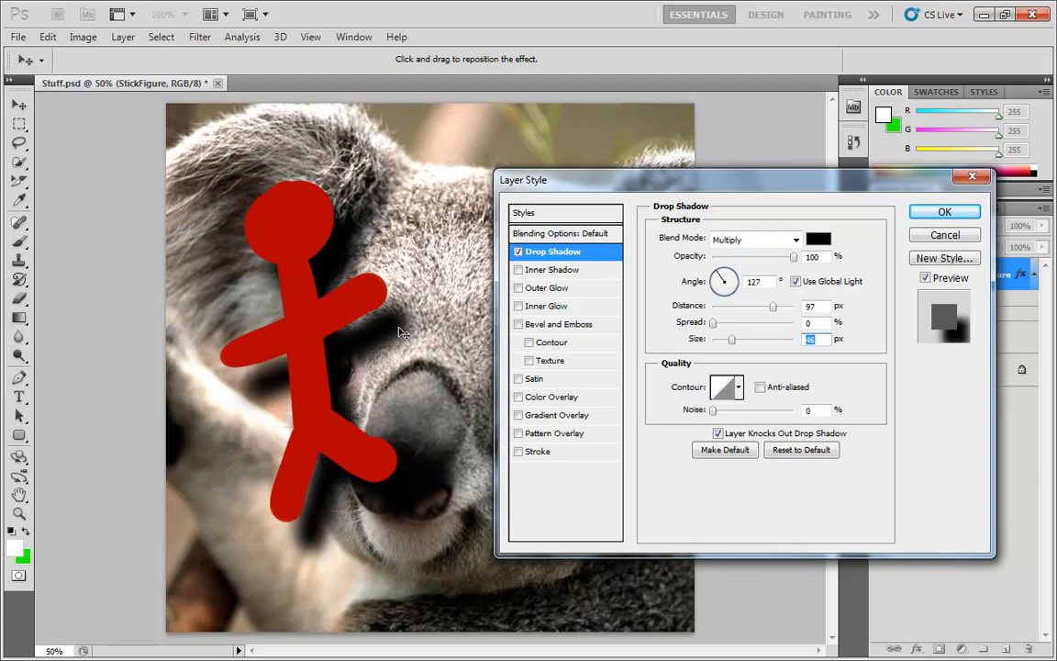
Step: Try a custom S-shaped contour and the Sawtooth 1 preset on the drop shadow, and cancel the contour changes
{"action": "left_click", "coordinate": [725, 387]}
{"action": "left_click_drag", "start_coordinate": [532, 341], "coordinate": [800, 251]}
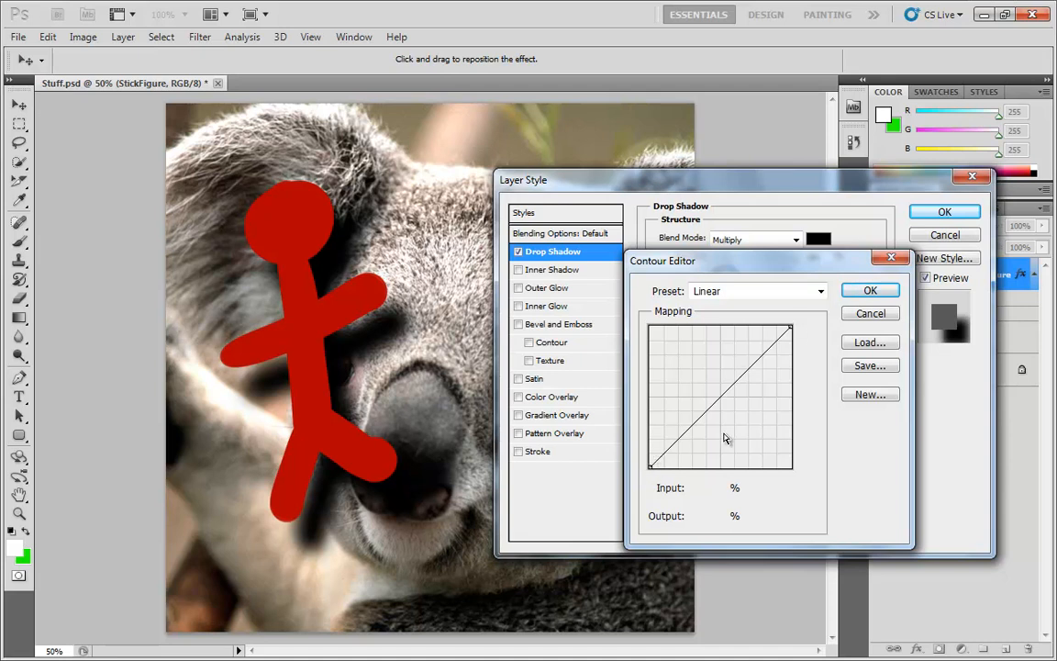
{"action": "left_click_drag", "start_coordinate": [709, 426], "coordinate": [690, 446]}
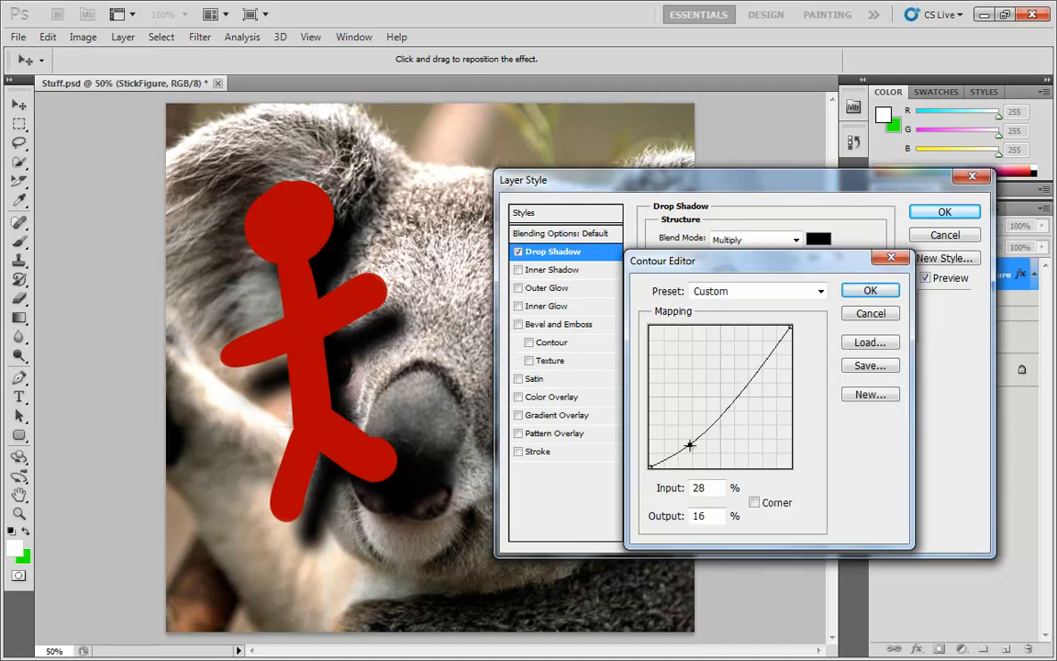
{"action": "left_click_drag", "start_coordinate": [729, 401], "coordinate": [754, 347]}
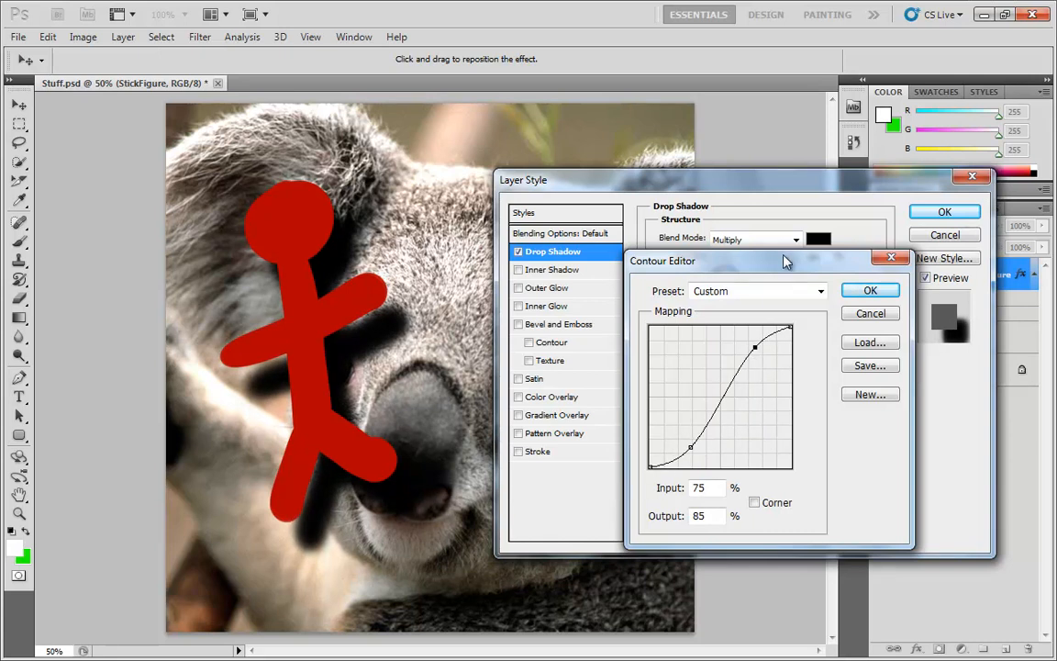
{"action": "left_click", "coordinate": [734, 291]}
{"action": "left_click", "coordinate": [740, 507]}
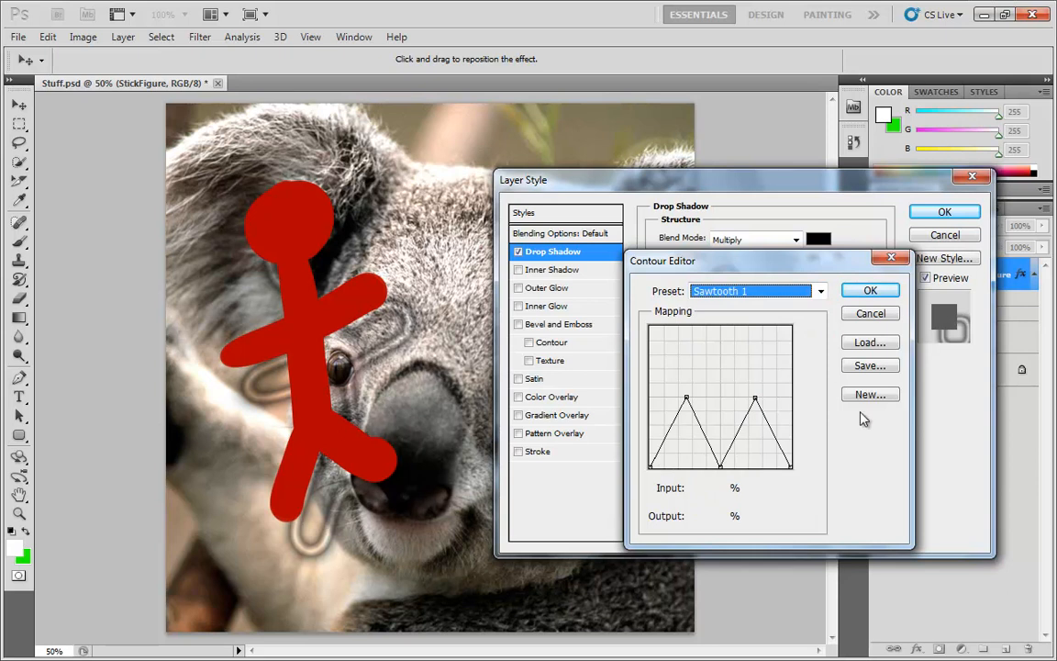
{"action": "left_click_drag", "start_coordinate": [791, 465], "coordinate": [855, 468]}
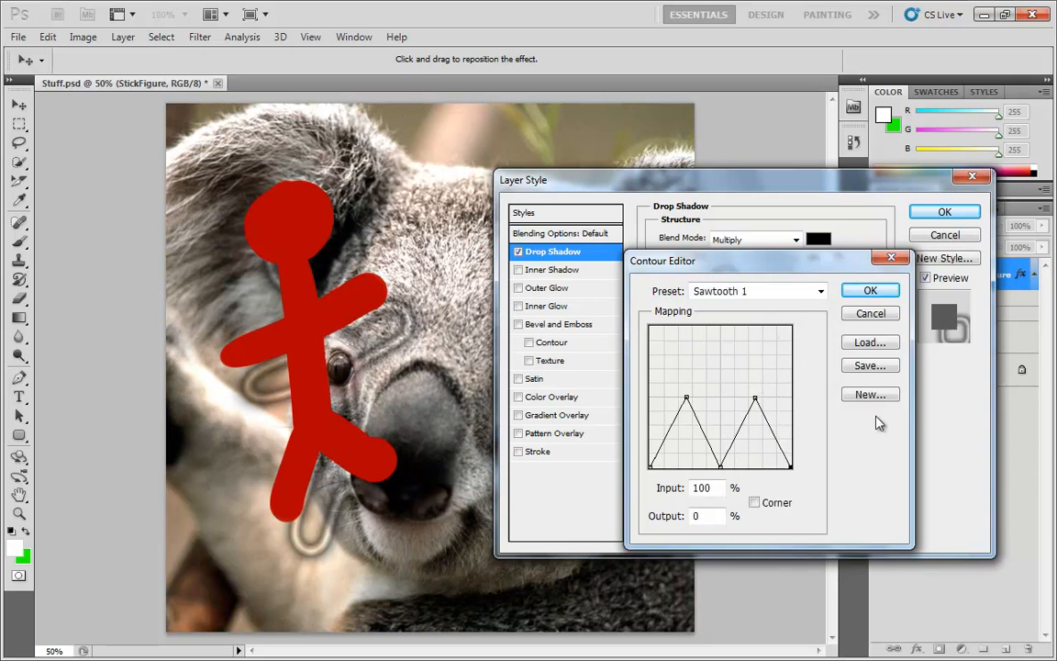
{"action": "left_click", "coordinate": [861, 313]}
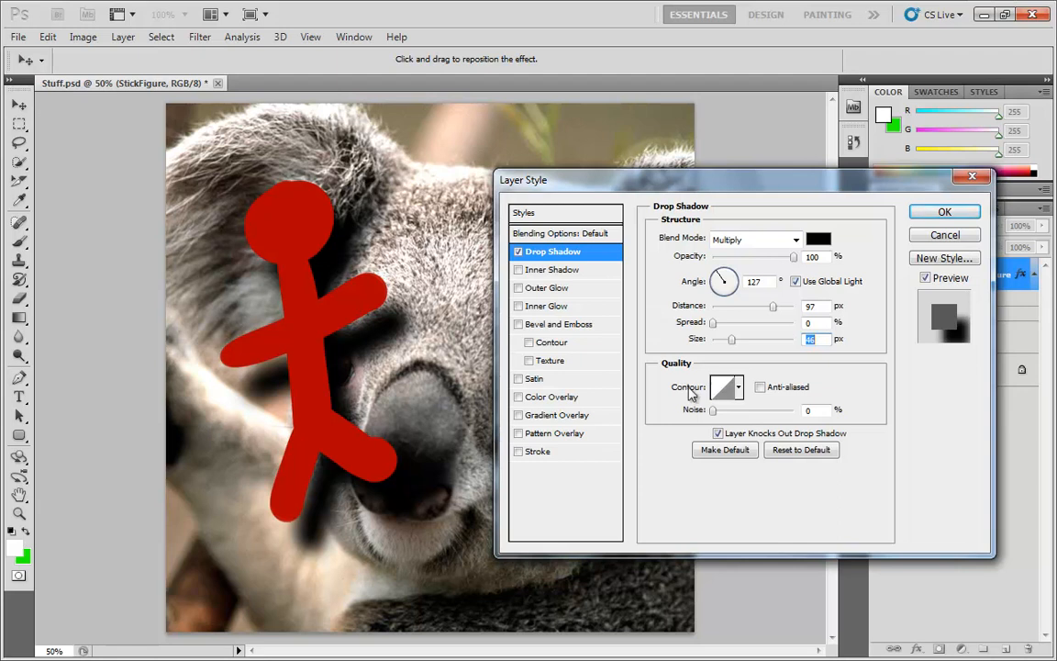
Step: Try several noise amounts on the drop shadow and return the noise to 0%
{"action": "left_click_drag", "start_coordinate": [713, 414], "coordinate": [691, 413]}
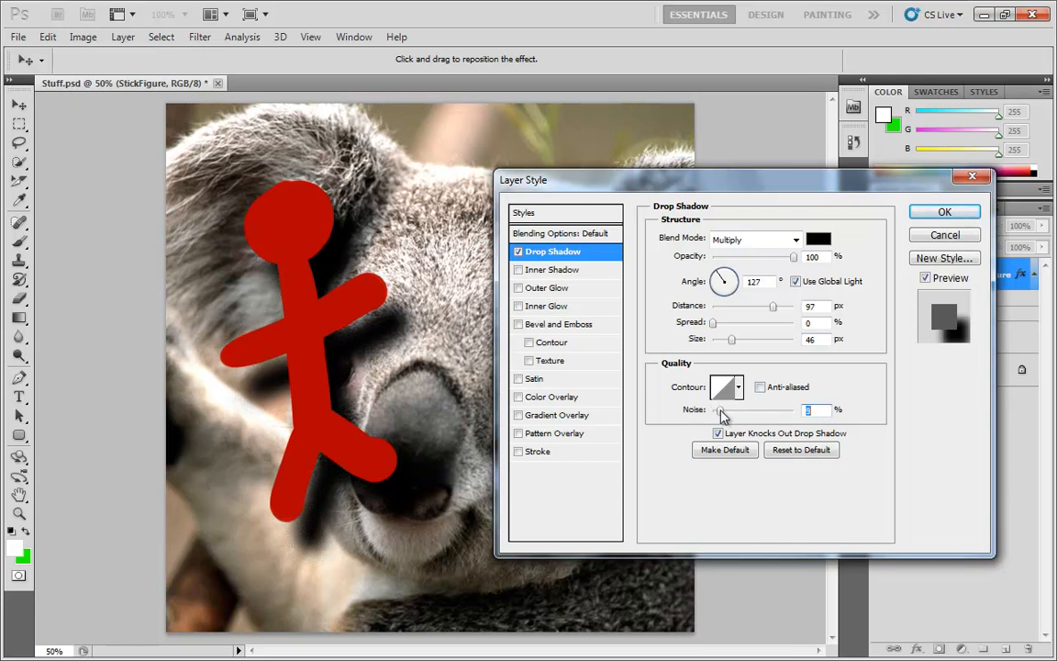
{"action": "mouse_move", "coordinate": [715, 417]}
{"action": "left_mouse_down"}
{"action": "mouse_move", "coordinate": [704, 415]}
{"action": "mouse_move", "coordinate": [722, 418]}
{"action": "left_mouse_up"}
{"action": "left_click_drag", "start_coordinate": [750, 426], "coordinate": [660, 428]}
{"action": "left_click_drag", "start_coordinate": [715, 412], "coordinate": [713, 413]}
{"action": "mouse_move", "coordinate": [715, 412]}
{"action": "left_mouse_down"}
{"action": "mouse_move", "coordinate": [798, 413]}
{"action": "mouse_move", "coordinate": [719, 414]}
{"action": "left_mouse_up"}
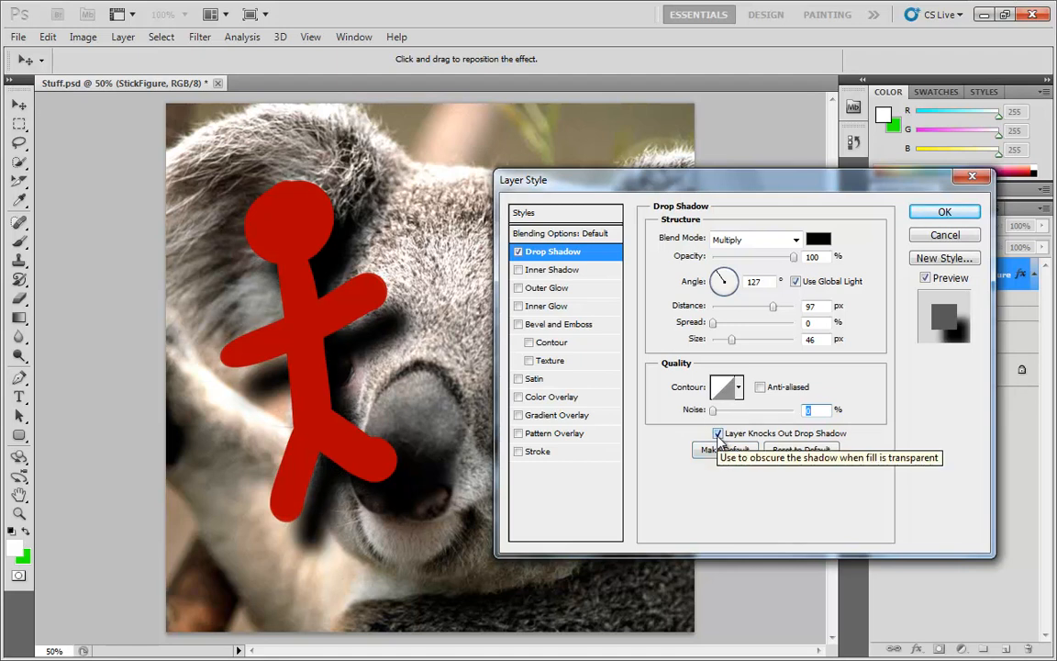
Step: Set the StickFigure layer's fill opacity to 0% in its blending options
{"action": "left_click", "coordinate": [555, 234]}
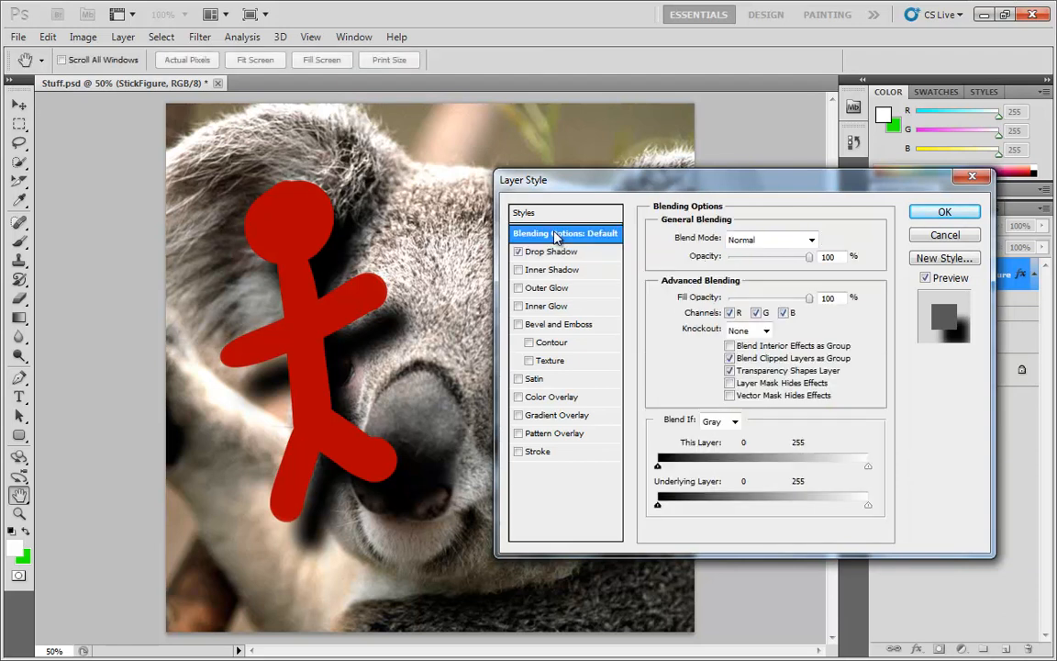
{"action": "left_click", "coordinate": [784, 299]}
{"action": "left_click_drag", "start_coordinate": [785, 301], "coordinate": [728, 298]}
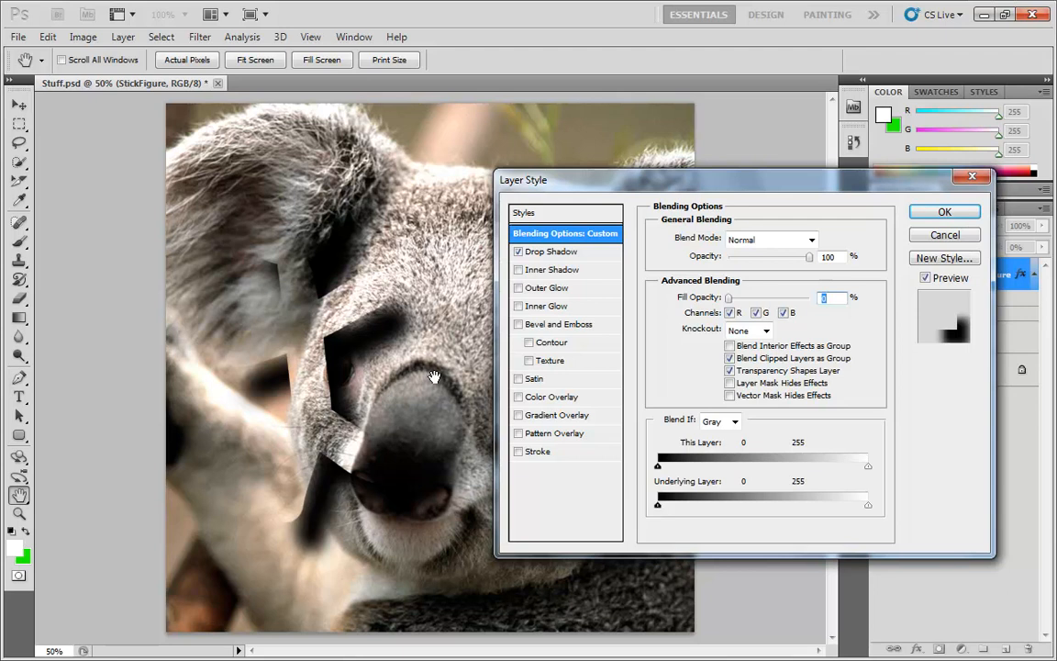
Step: Compare the drop shadow with Layer Knocks Out Drop Shadow off and on, leaving the option enabled
{"action": "left_click", "coordinate": [547, 252]}
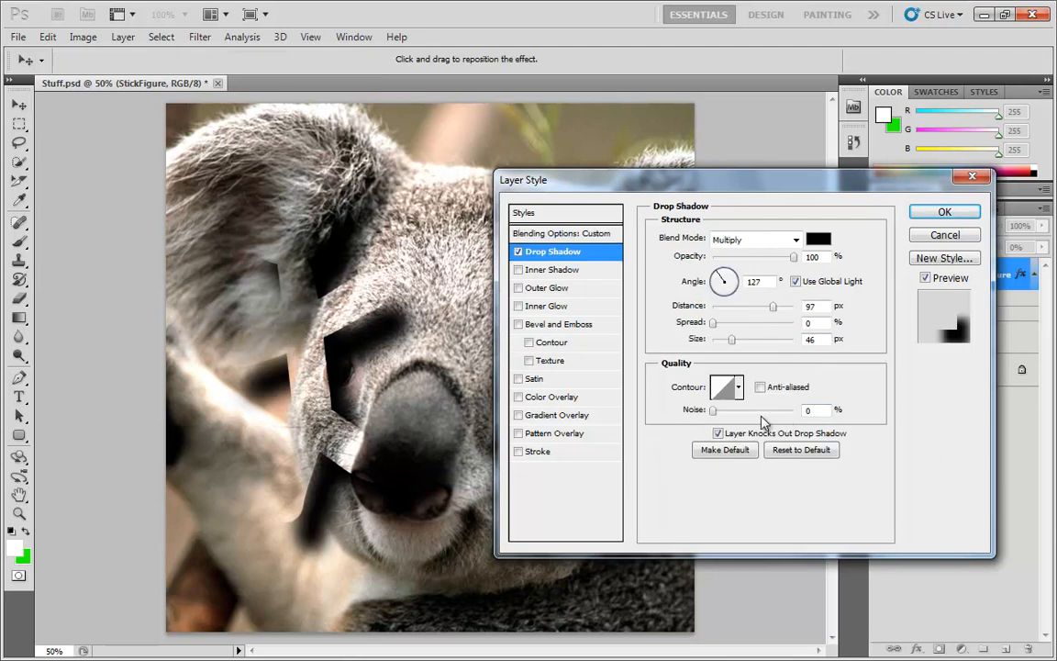
{"action": "left_click", "coordinate": [718, 433]}
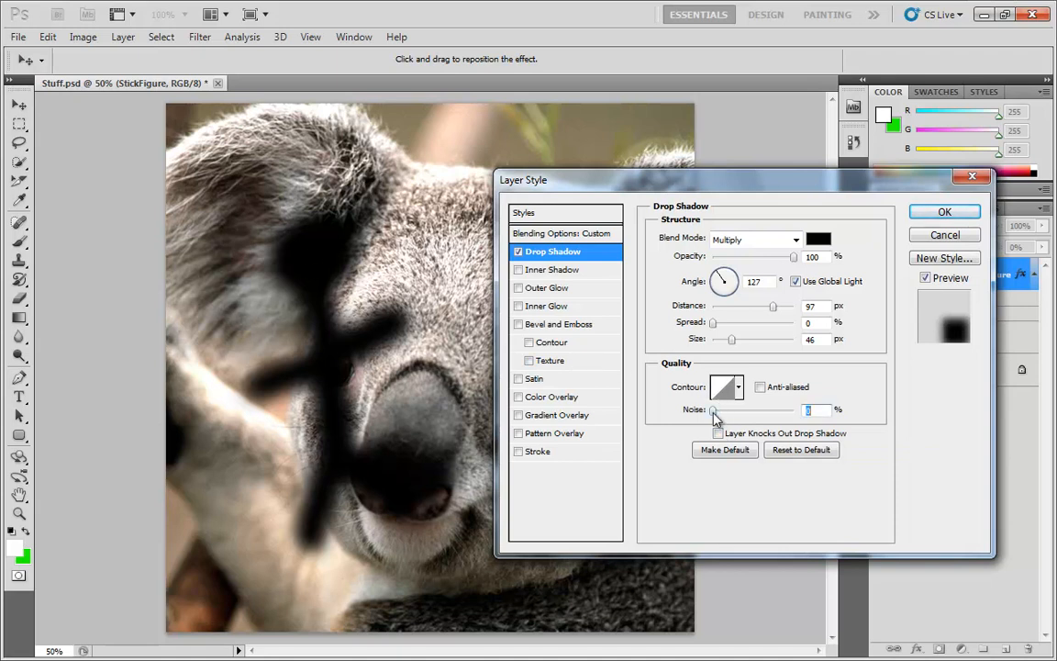
{"action": "left_click", "coordinate": [717, 432]}
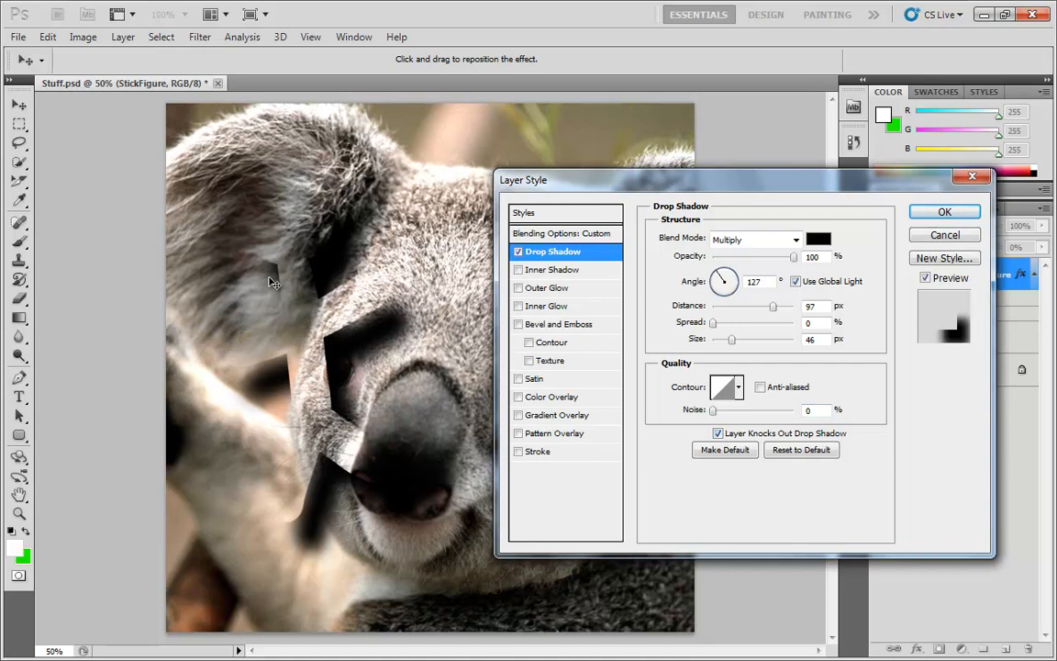
{"action": "left_click", "coordinate": [717, 433]}
{"action": "left_click", "coordinate": [717, 433]}
Step: Make the current drop shadow settings the default, save them as a style named MyPerfectDropShadow, and accept the layer style
{"action": "left_click", "coordinate": [733, 453]}
{"action": "left_click", "coordinate": [804, 454]}
{"action": "left_click", "coordinate": [934, 260]}
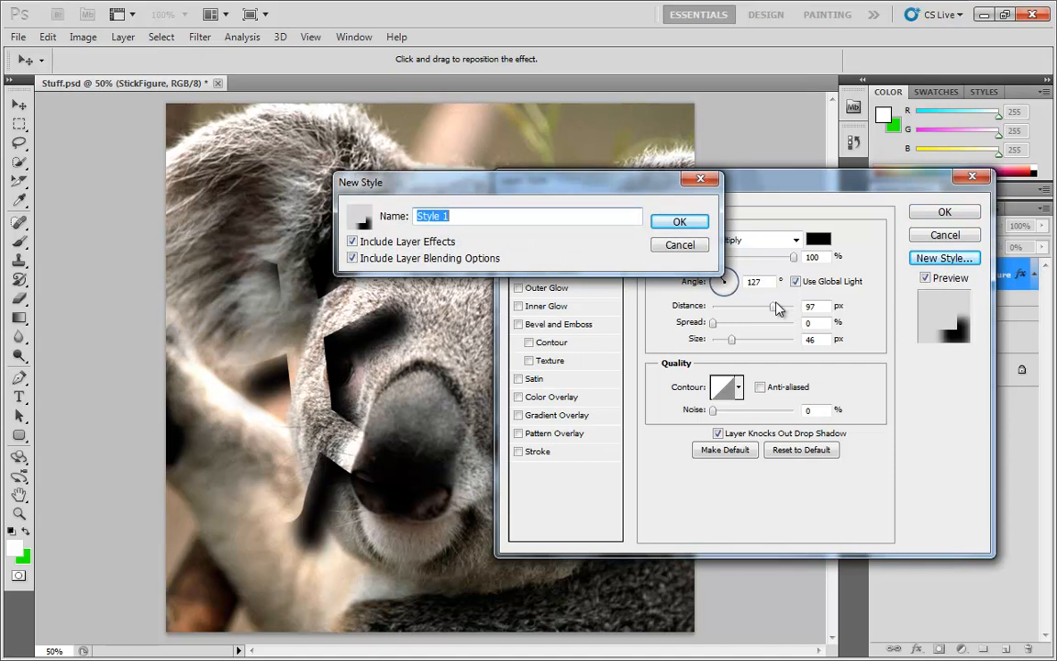
{"action": "type", "text": "MyPerfectDropShad"}
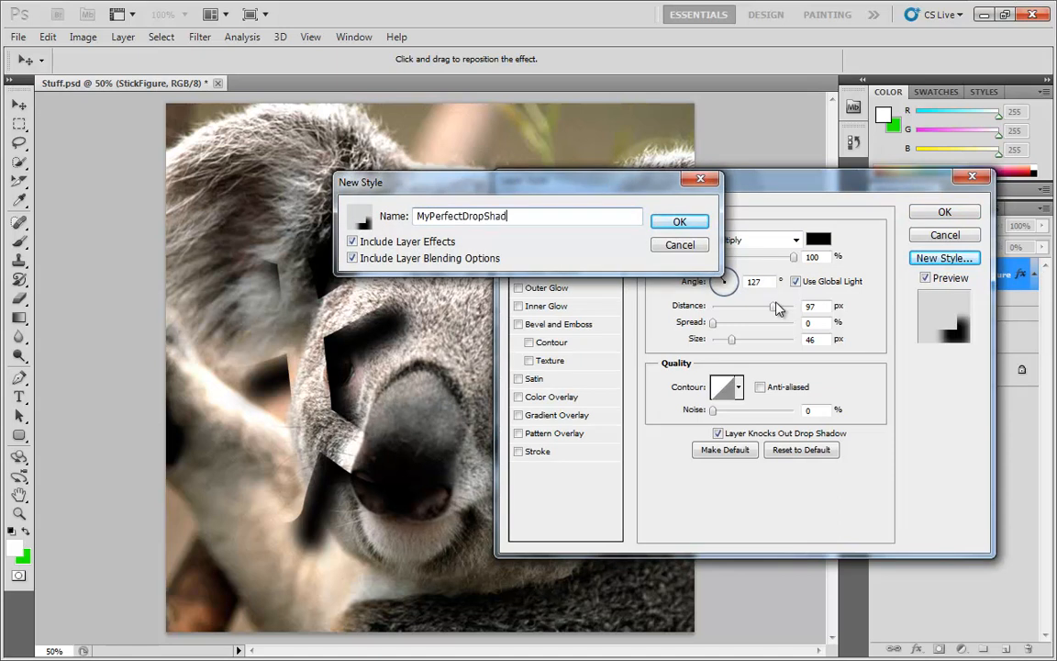
{"action": "type", "text": "ow"}
{"action": "left_click", "coordinate": [683, 221]}
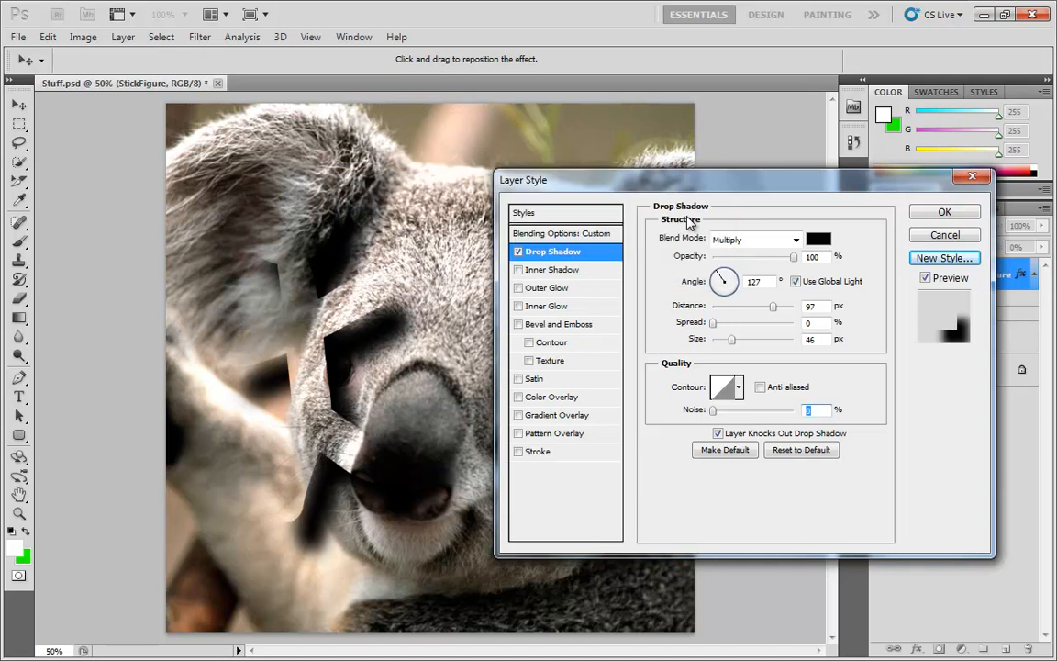
{"action": "left_click", "coordinate": [945, 258]}
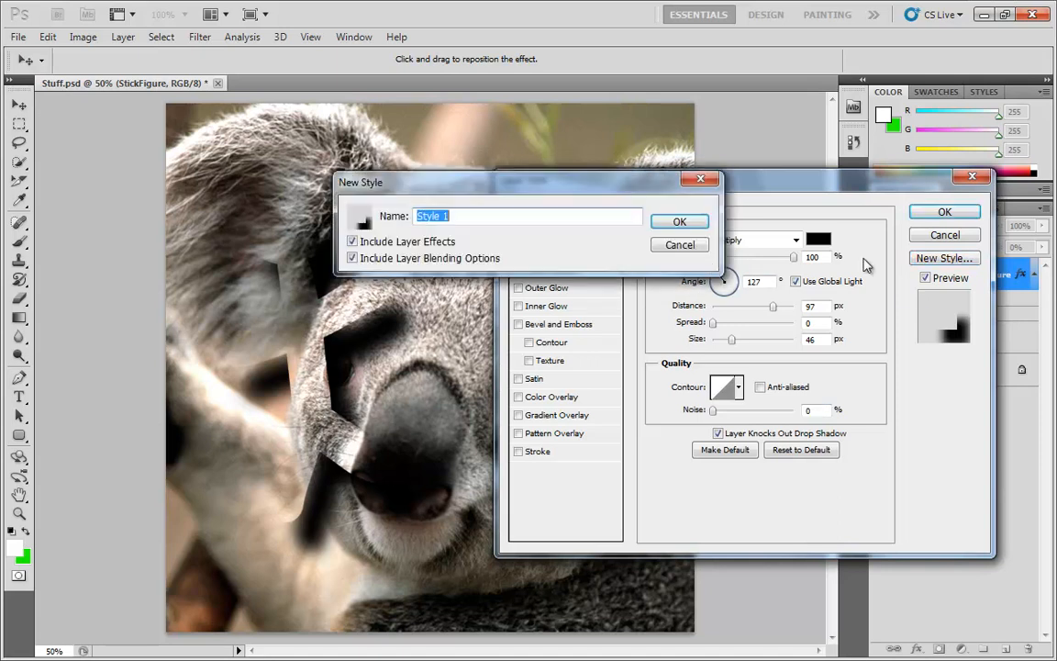
{"action": "left_click", "coordinate": [679, 244]}
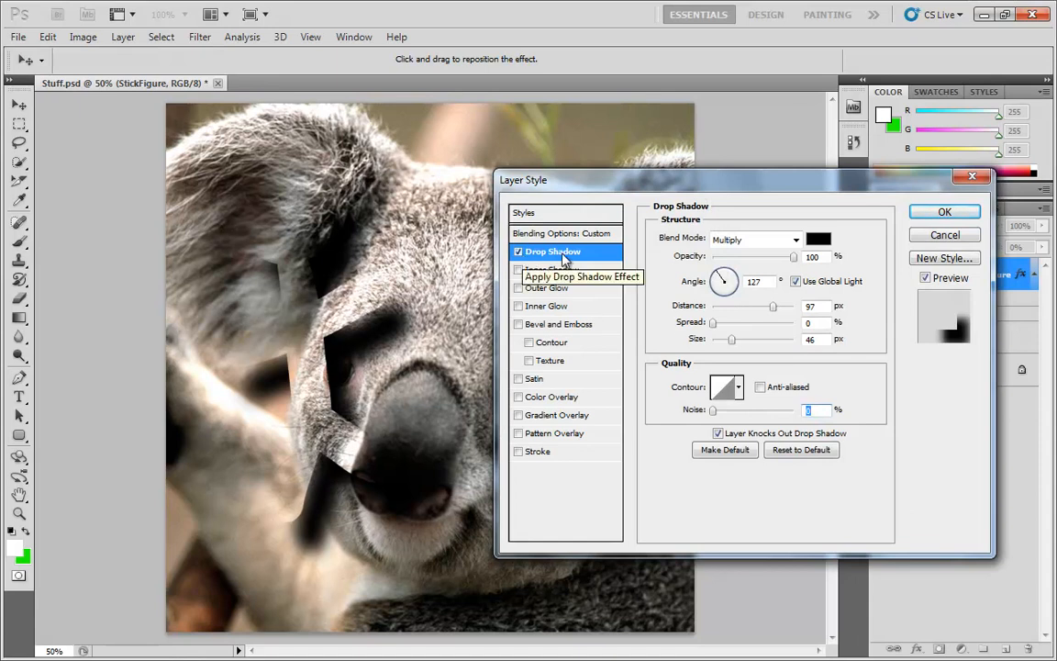
{"action": "left_click", "coordinate": [945, 212]}
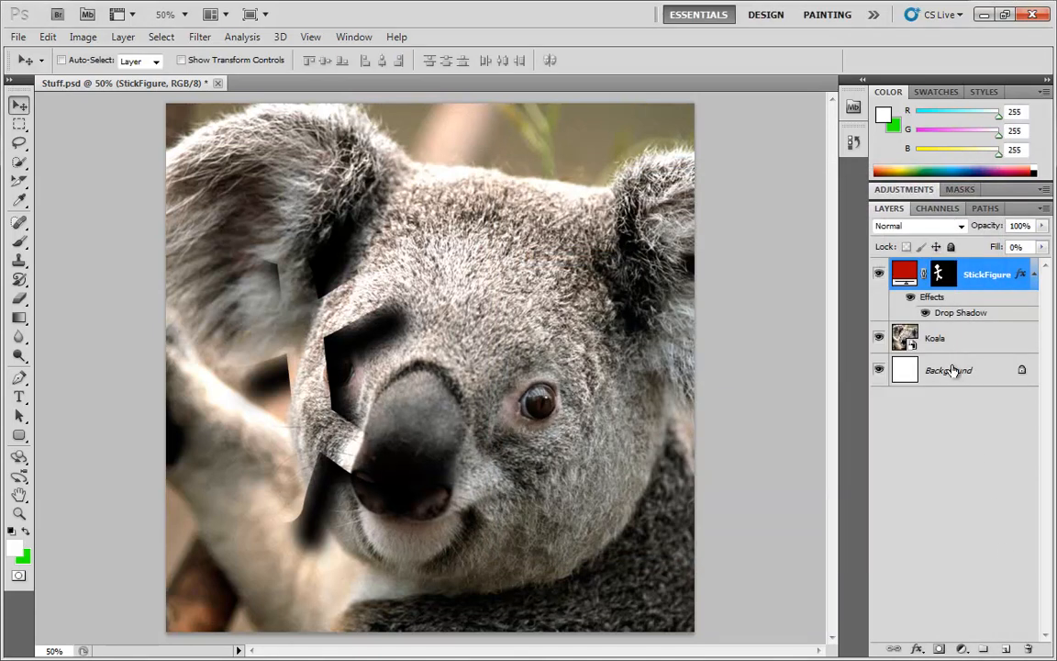
Step: Add a new layer and paint a white smiley face with two eyes and a mouth on it using the 100 px brush
{"action": "left_click", "coordinate": [1005, 649]}
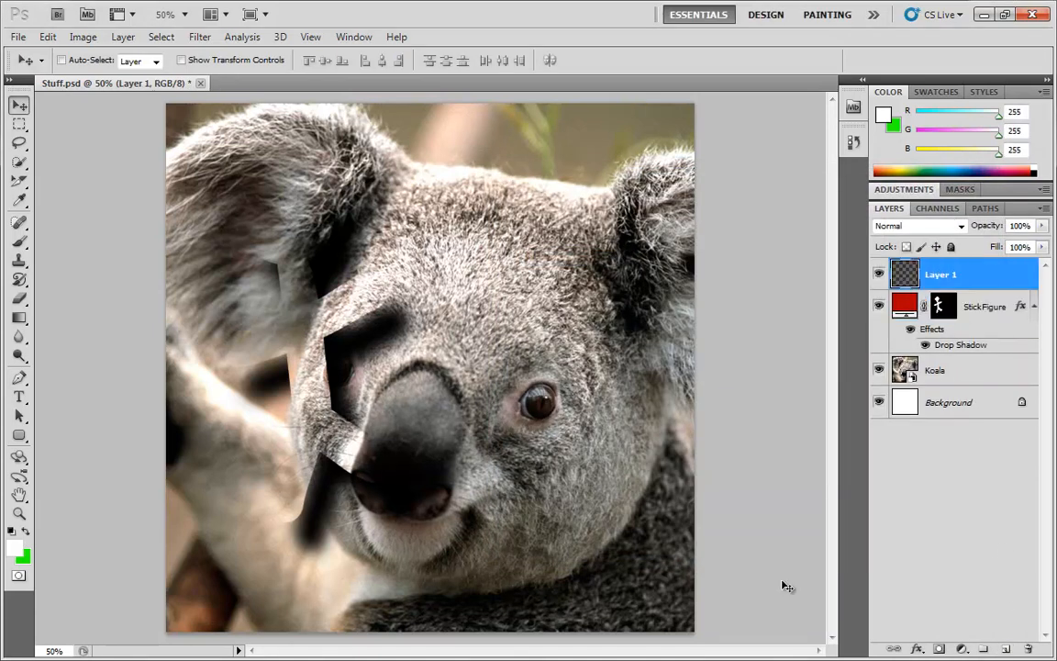
{"action": "left_click", "coordinate": [18, 240]}
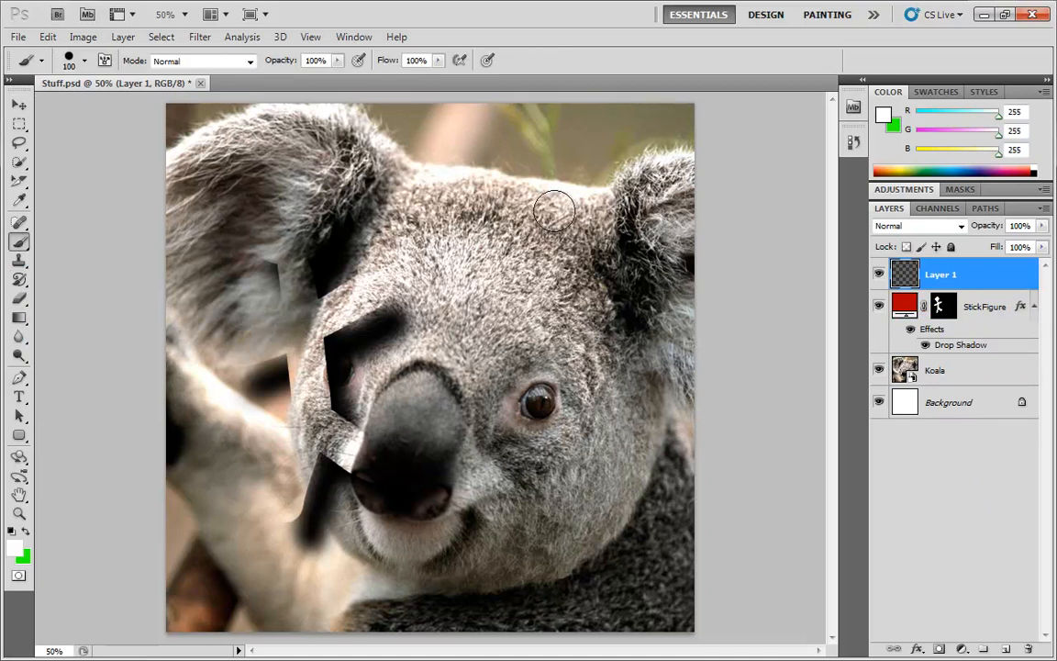
{"action": "left_click_drag", "start_coordinate": [514, 236], "coordinate": [523, 290]}
{"action": "left_click_drag", "start_coordinate": [570, 225], "coordinate": [580, 290]}
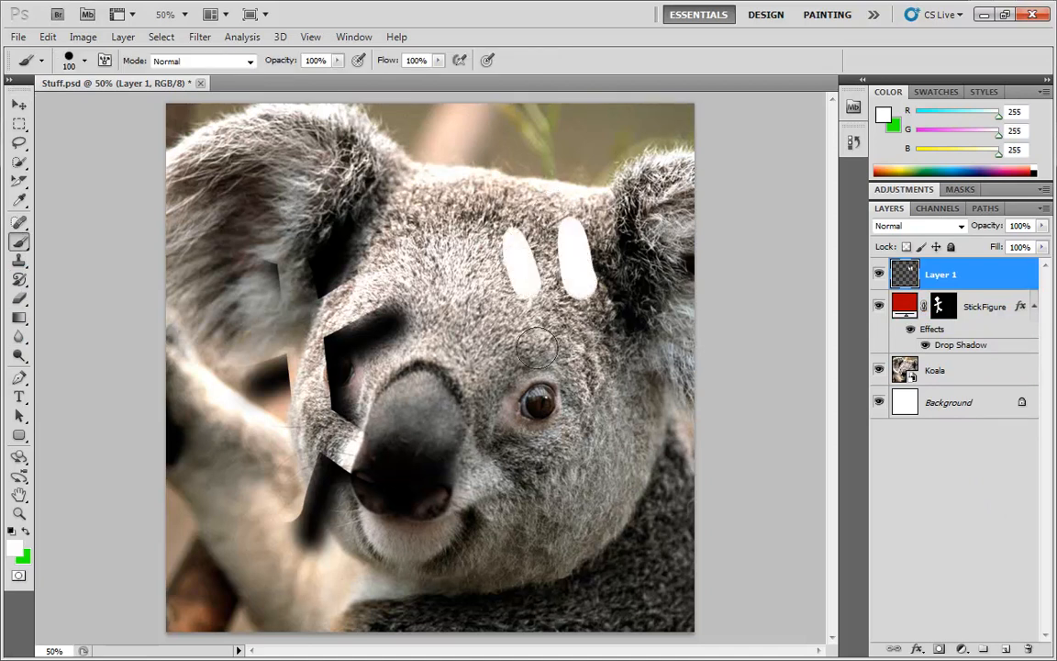
{"action": "mouse_move", "coordinate": [473, 323]}
{"action": "left_mouse_down"}
{"action": "mouse_move", "coordinate": [585, 353]}
{"action": "mouse_move", "coordinate": [636, 310]}
{"action": "left_mouse_up"}
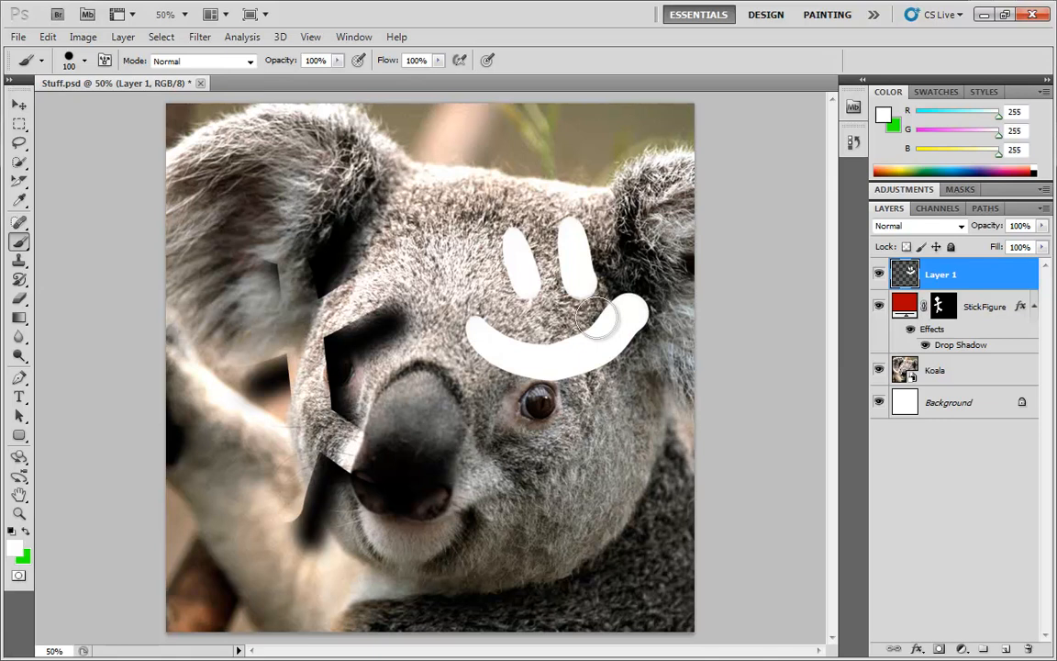
Step: Apply the saved MyPerfectDropShadow style to the smiley face layer, moving the Layer Style dialog clear of the painting
{"action": "double_click", "coordinate": [1019, 273]}
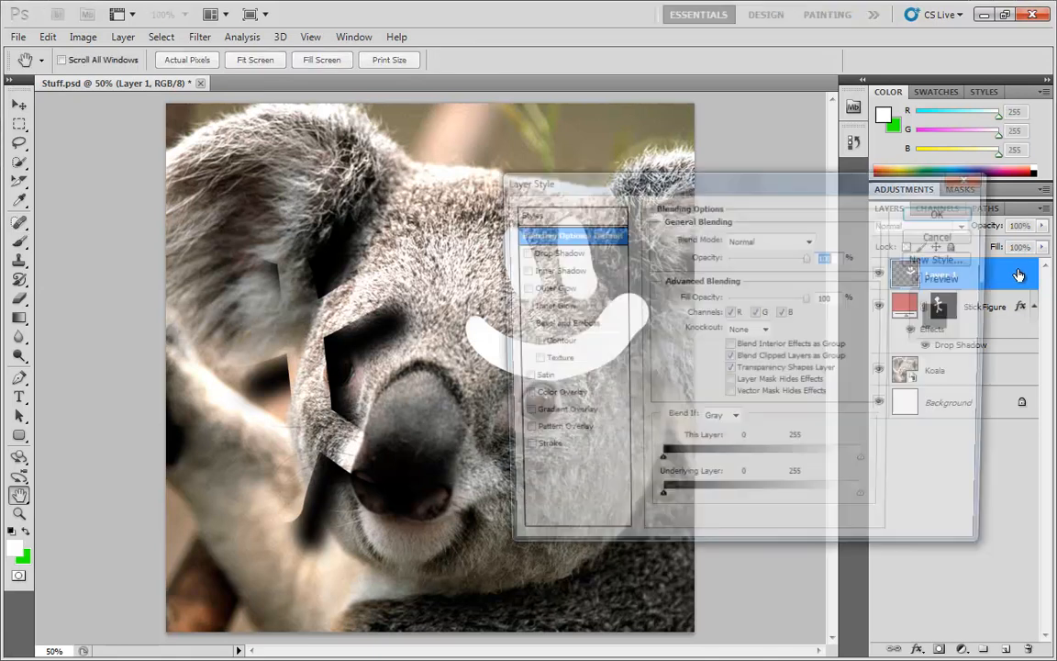
{"action": "left_click", "coordinate": [519, 212]}
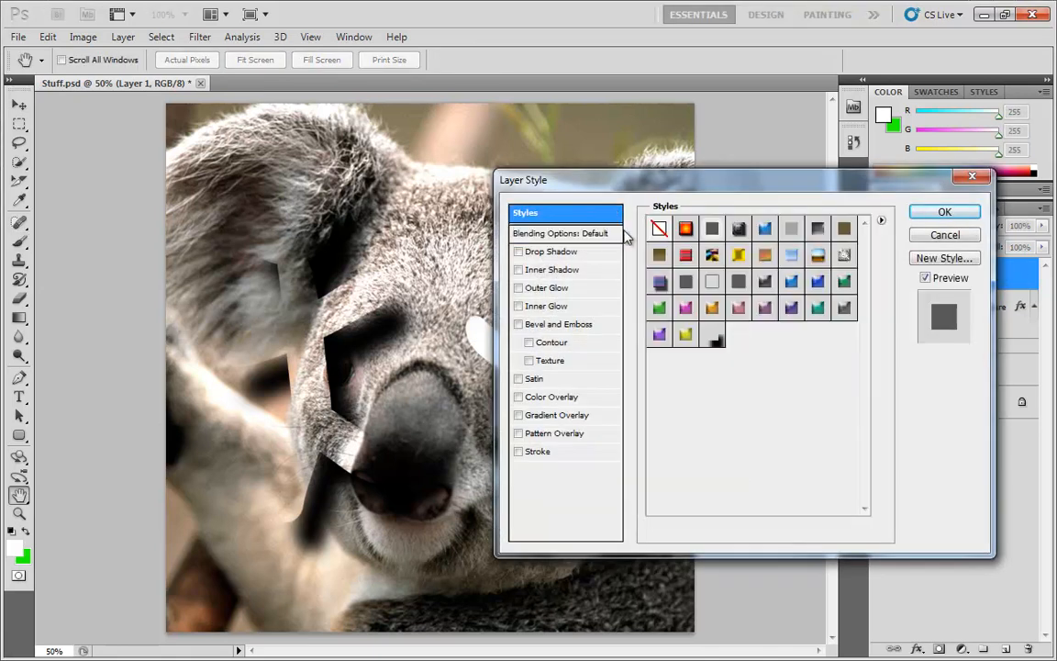
{"action": "left_click", "coordinate": [714, 335]}
{"action": "left_click_drag", "start_coordinate": [727, 189], "coordinate": [692, 287]}
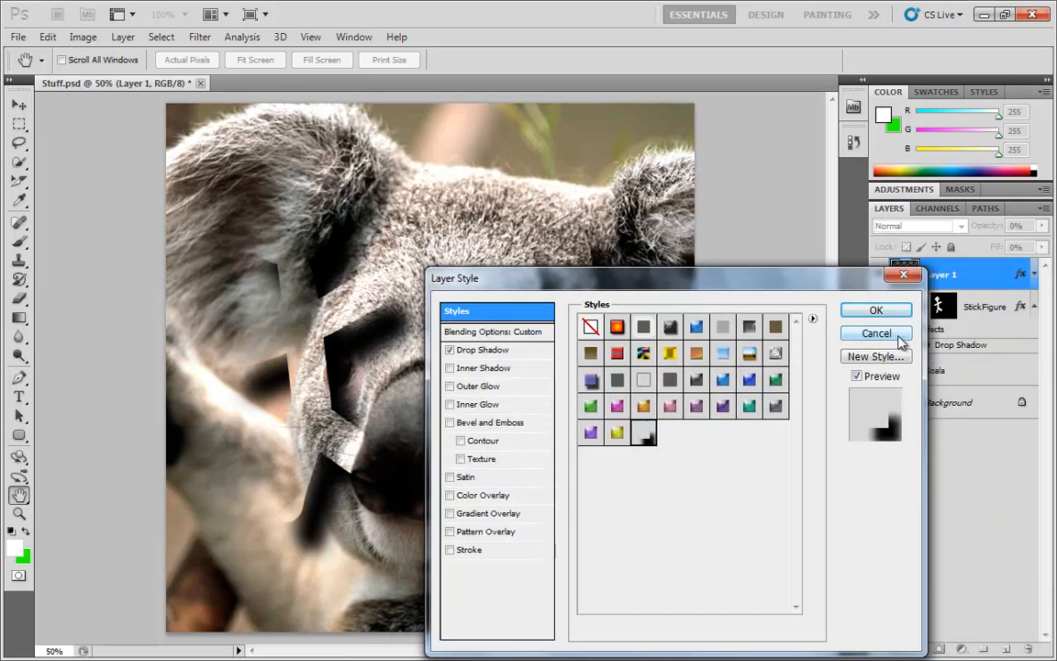
Step: Delete the MyPerfectDropShadow style from the saved styles and open the smiley layer's drop shadow settings
{"action": "right_click", "coordinate": [648, 440]}
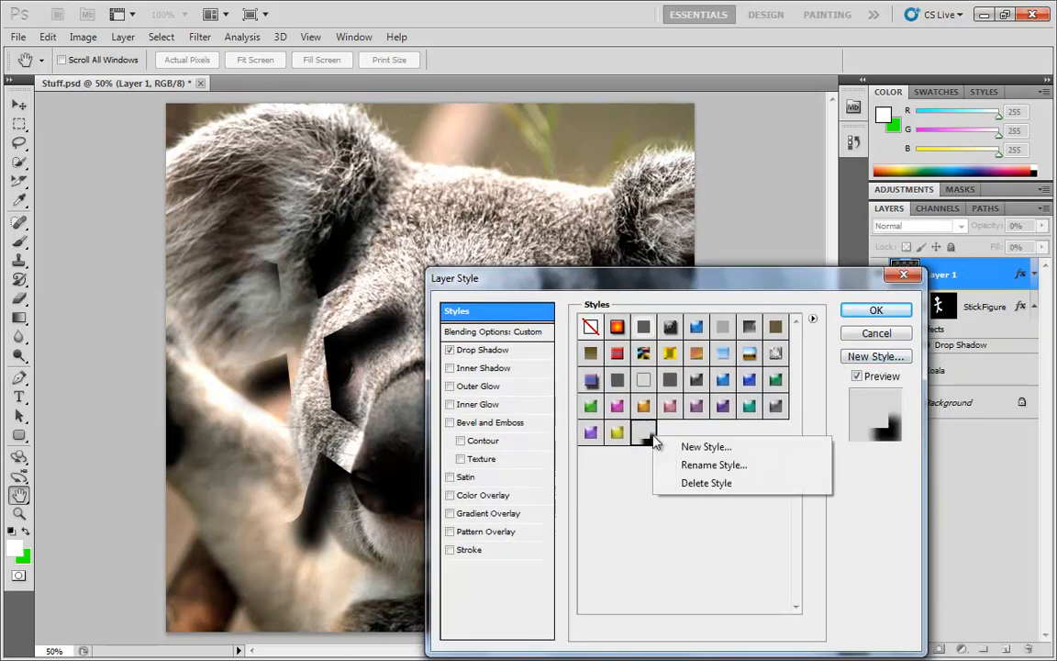
{"action": "left_click", "coordinate": [724, 484]}
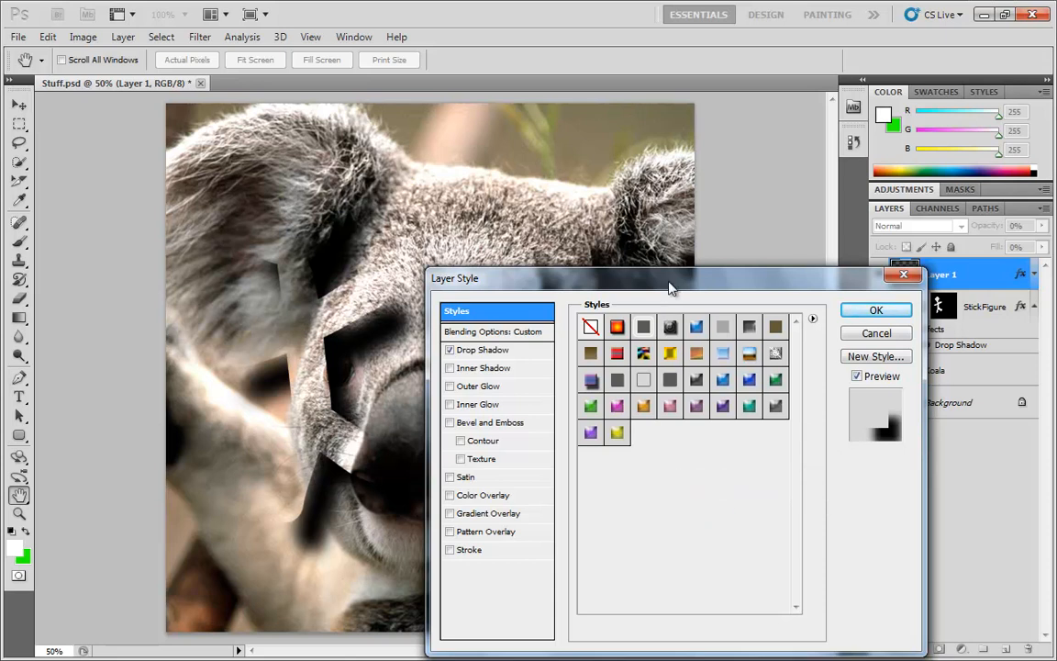
{"action": "left_click_drag", "start_coordinate": [669, 288], "coordinate": [739, 182]}
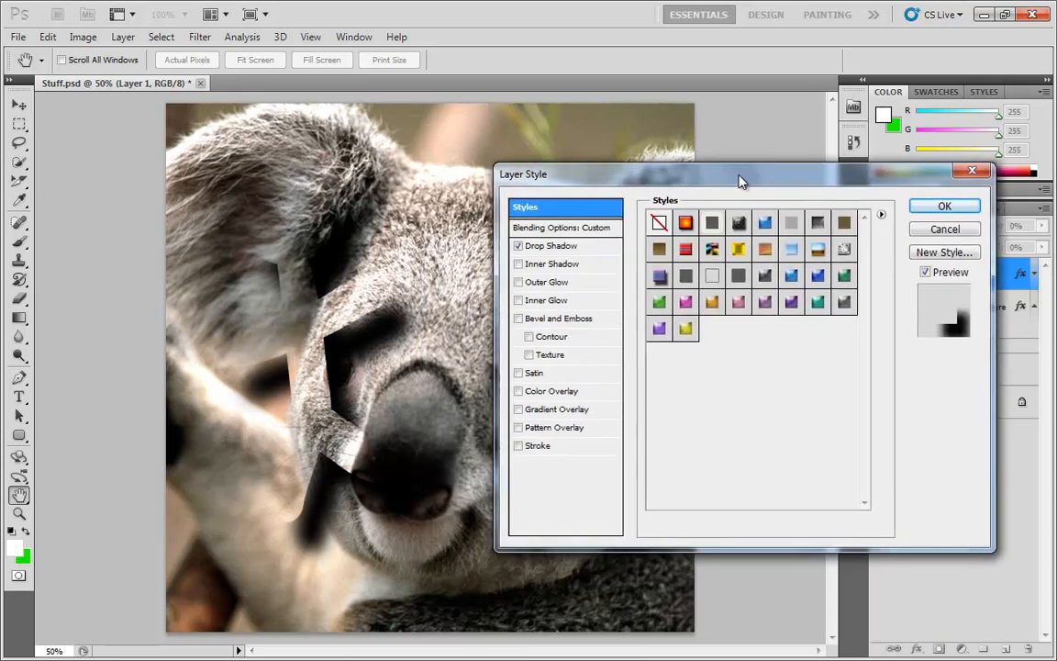
{"action": "left_click", "coordinate": [564, 246]}
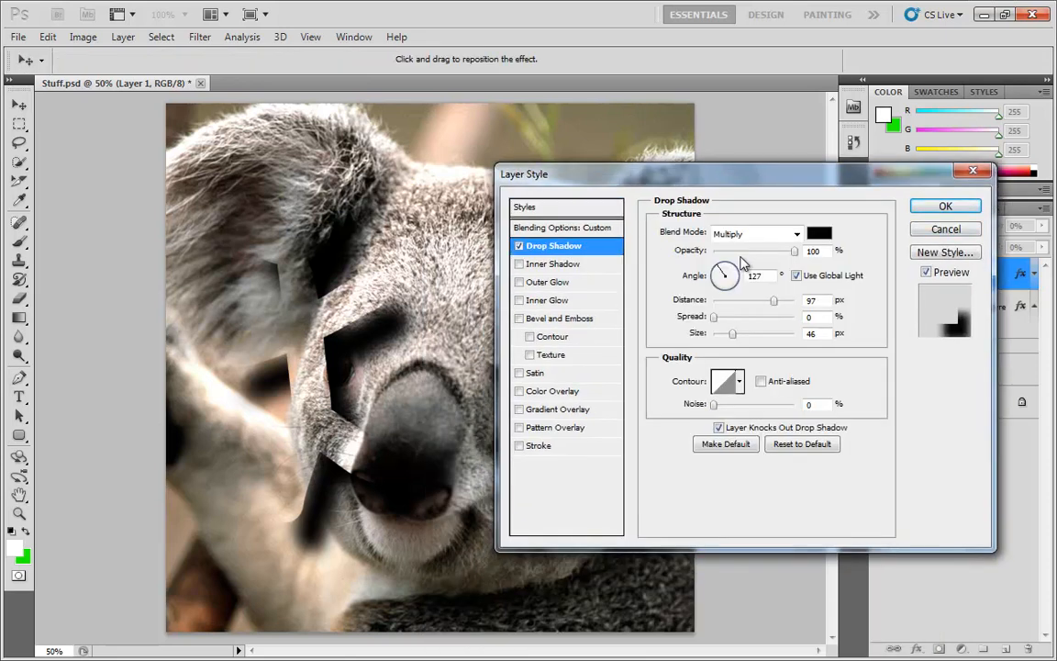